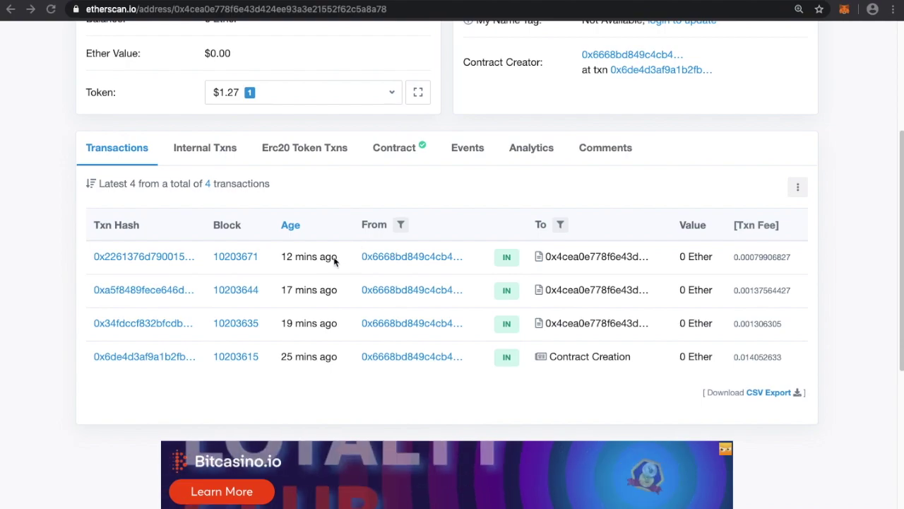
Step: Open the second approve transaction and highlight its $0.34 fee and the ether fee amount
left_click(180, 290)
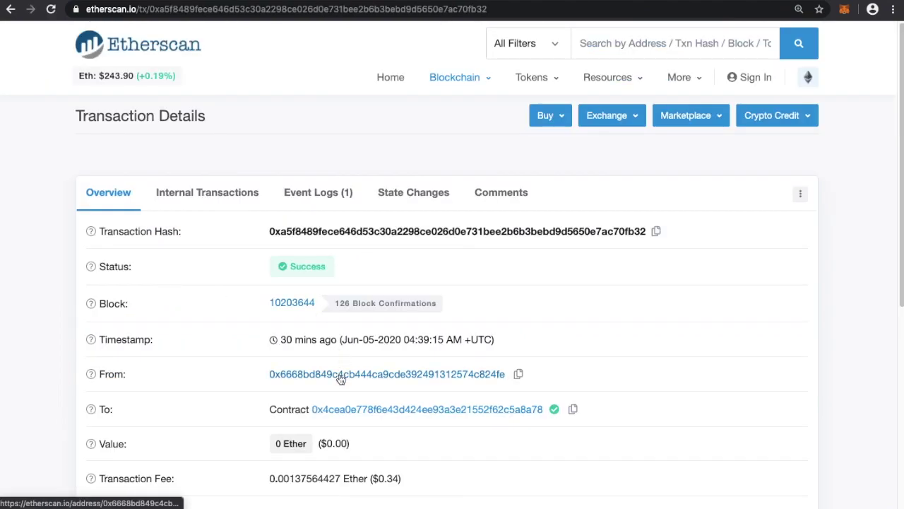
scroll(341, 380, "down", 3)
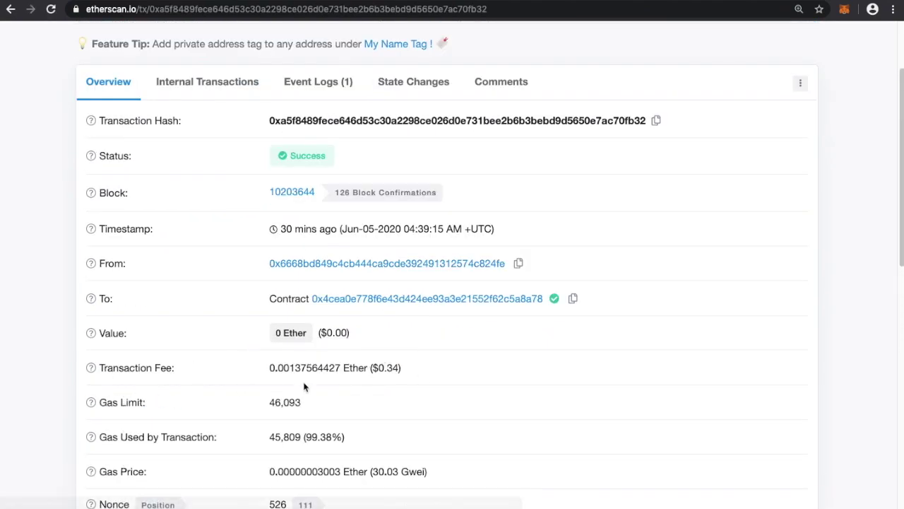
scroll(304, 387, "down", 4)
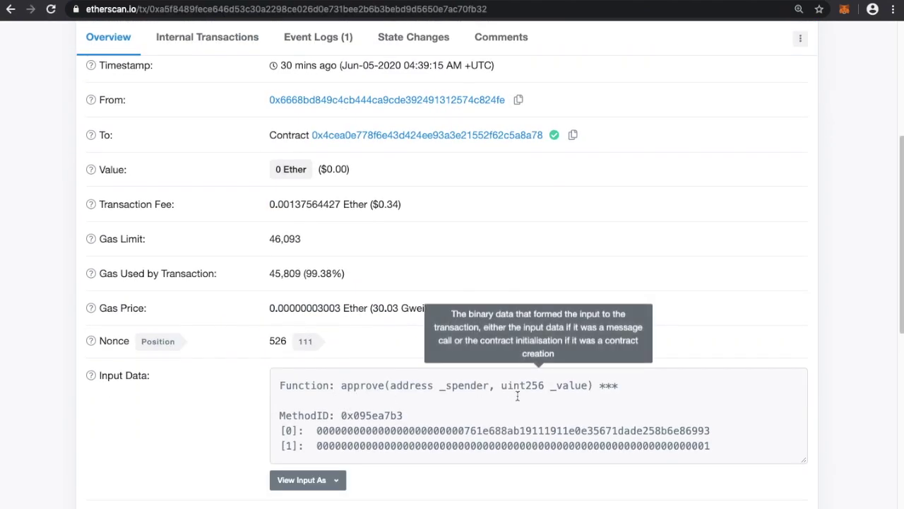
left_click_drag(379, 205, 416, 211)
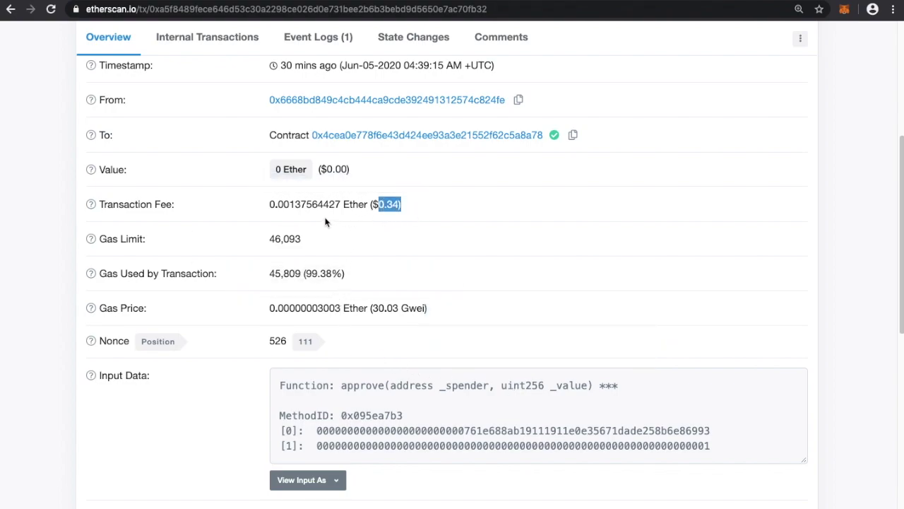
left_click_drag(276, 206, 309, 206)
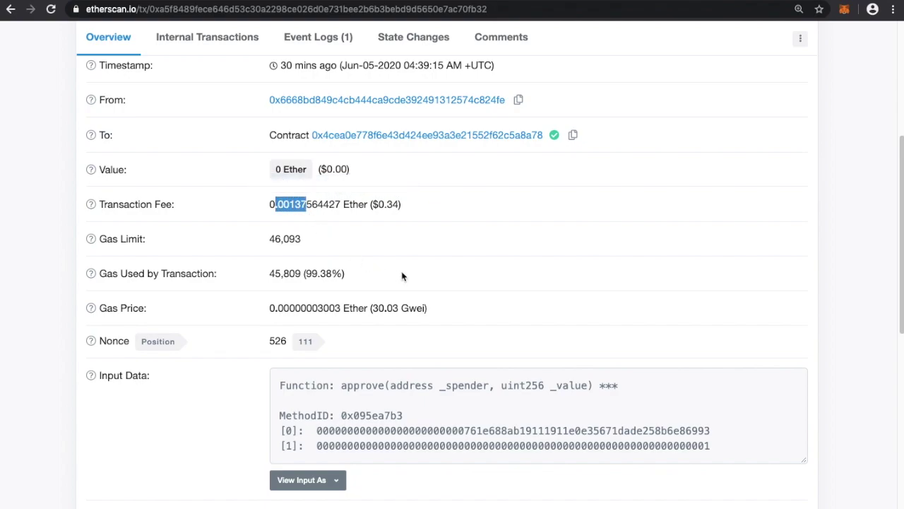
left_click(404, 277)
scroll(382, 277, "up", 1)
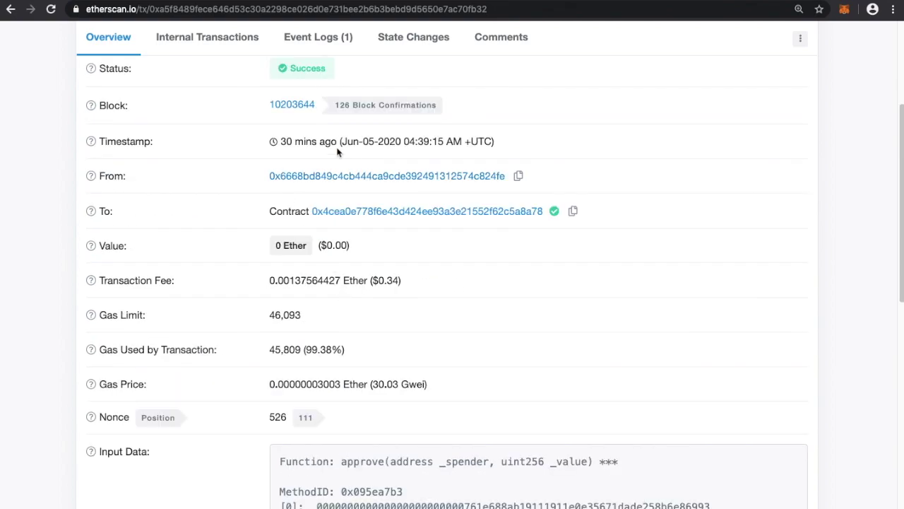
Step: Open the latest approve transaction and highlight its $0.19 fee and 30.03 Gwei gas price
left_click(11, 9)
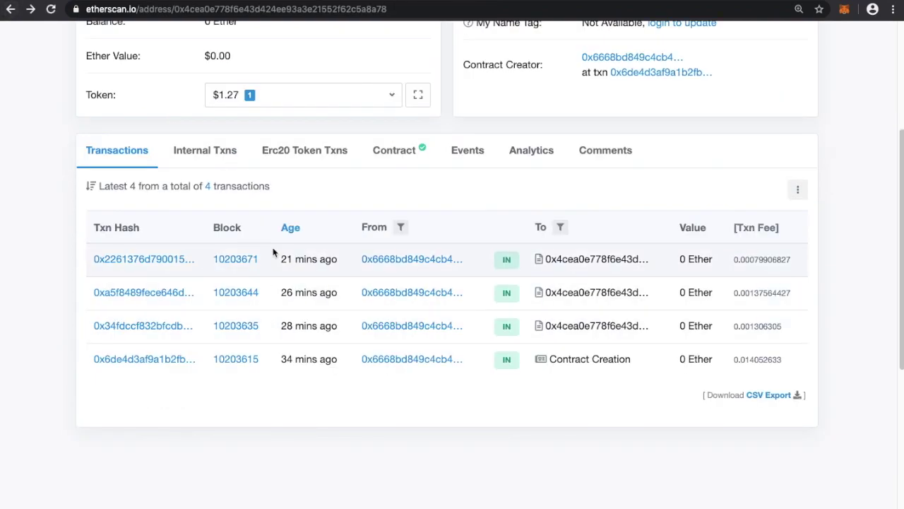
left_click(171, 259)
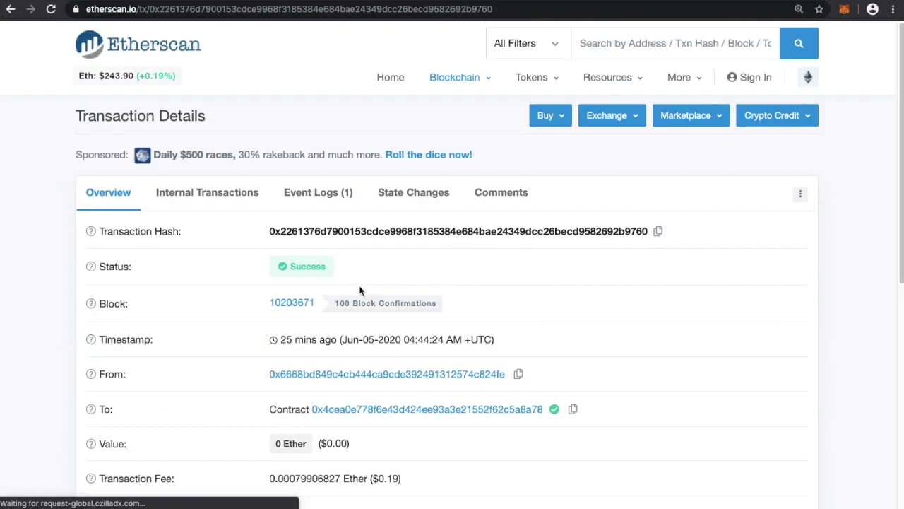
scroll(375, 422, "down", 1)
scroll(375, 422, "down", 2)
left_click(167, 374)
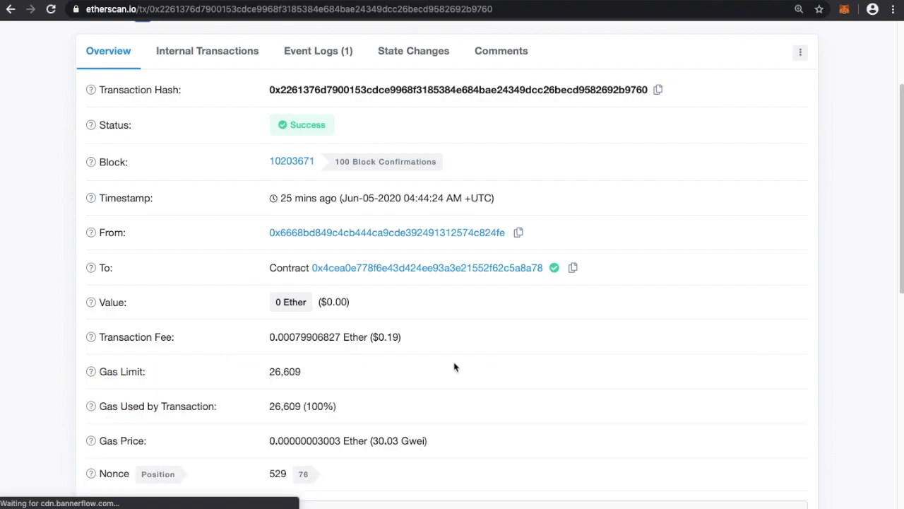
scroll(456, 367, "down", 2)
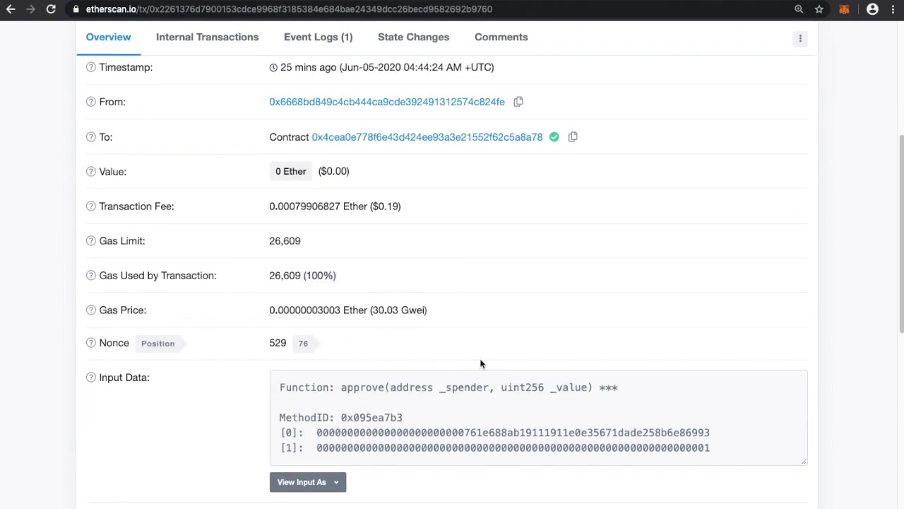
left_click_drag(380, 206, 400, 205)
mouse_move(547, 424)
left_click_drag(379, 311, 443, 315)
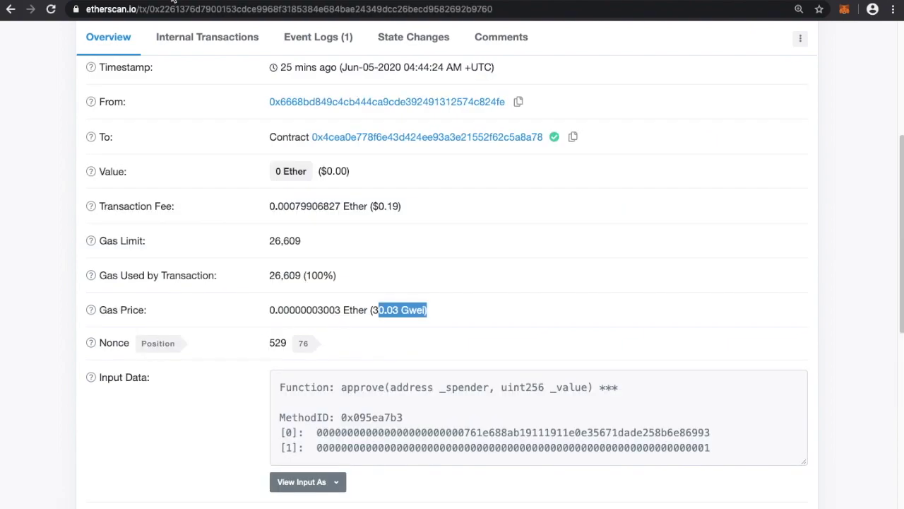
Step: Return to the contract's transaction list and expand the full gas and nonce details
left_click(10, 9)
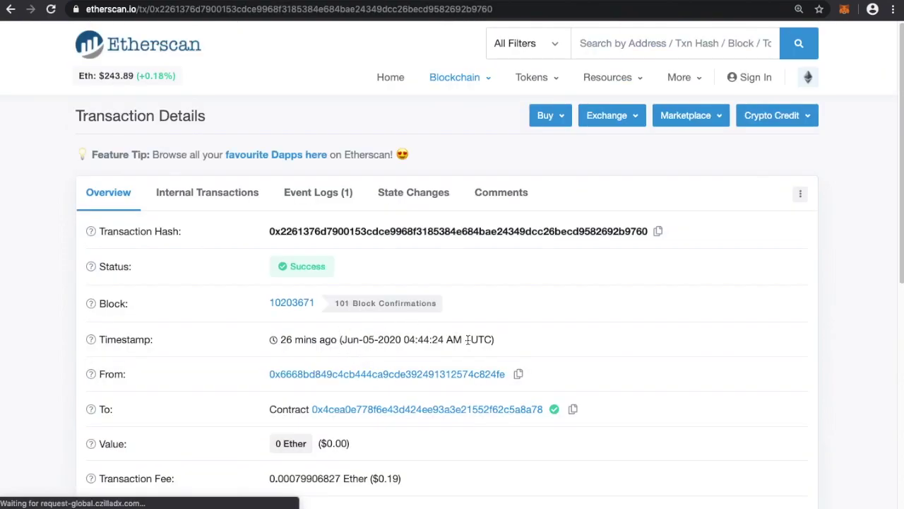
scroll(478, 375, "down", 5)
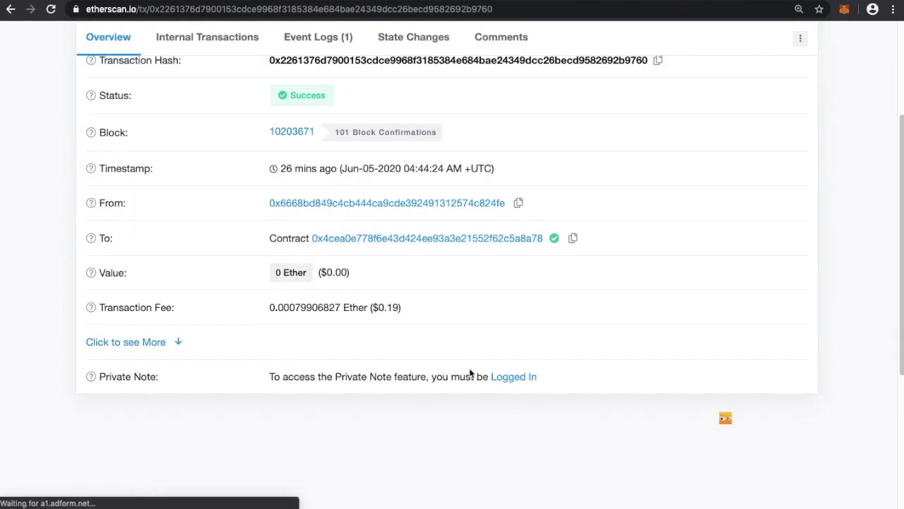
left_click(120, 326)
scroll(357, 373, "down", 1)
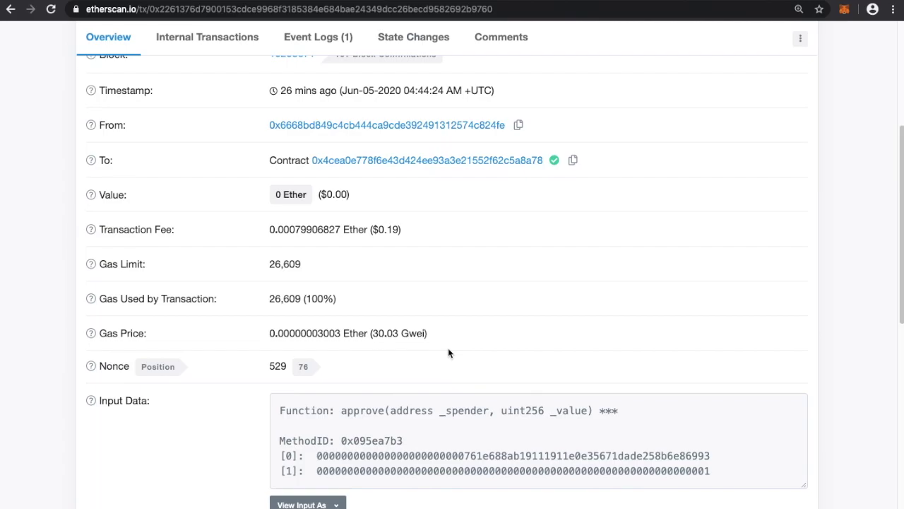
Step: Scroll through GasToken.io's GST1 vs GST2 and FAQ sections, highlighting the no-ICO answer
left_click(389, 2)
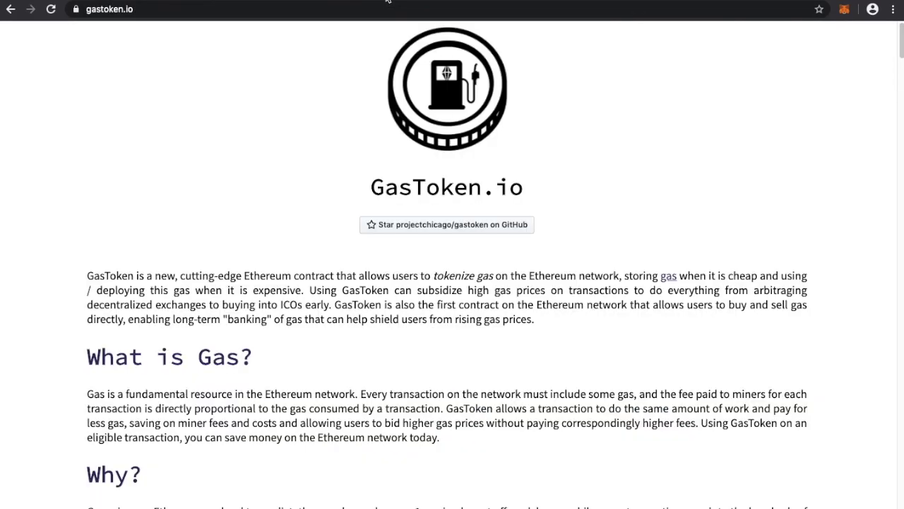
scroll(506, 367, "down", 20)
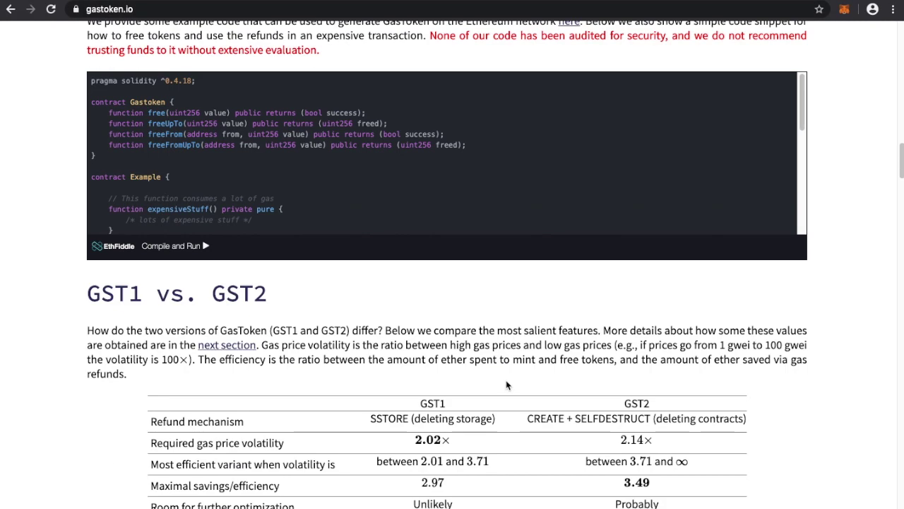
scroll(506, 385, "down", 20)
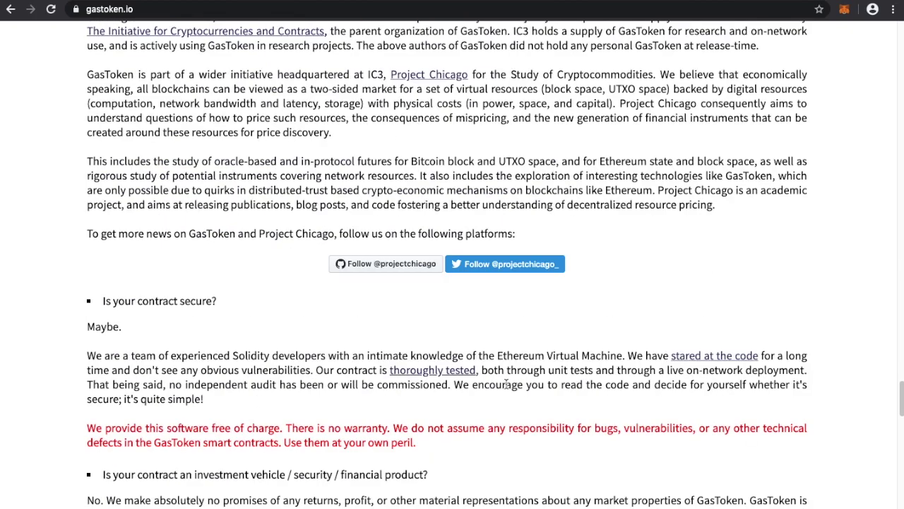
scroll(507, 385, "up", 12)
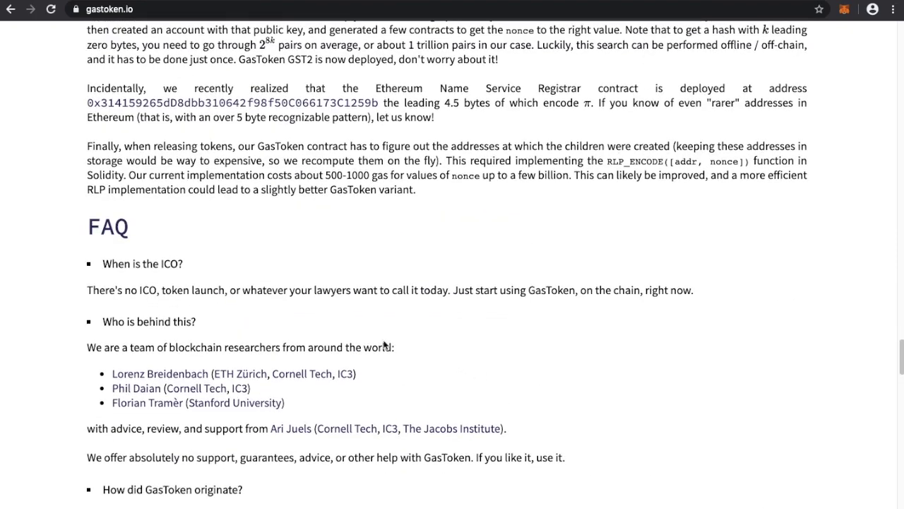
left_click_drag(75, 294, 692, 290)
key("Home")
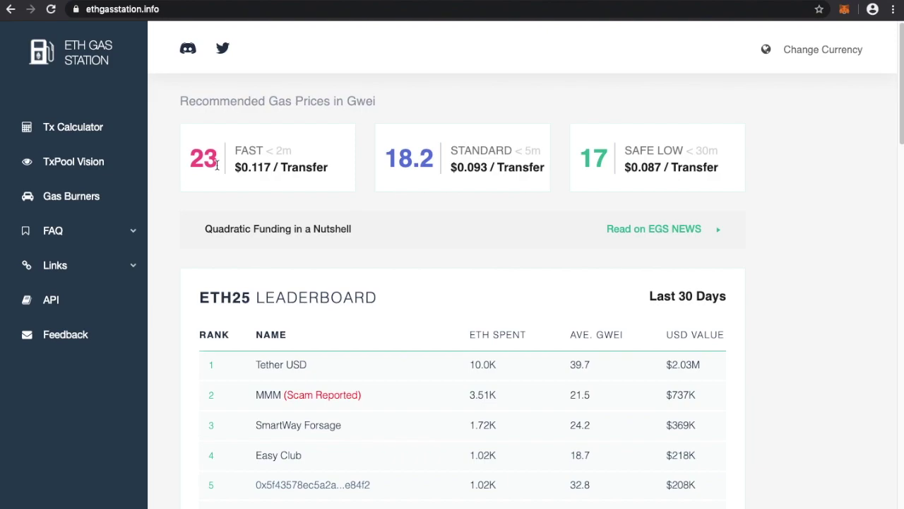
Step: Scroll ETH Gas Station and highlight the 23 Gwei fast and 18.2 Gwei standard prices
scroll(384, 448, "down", 3)
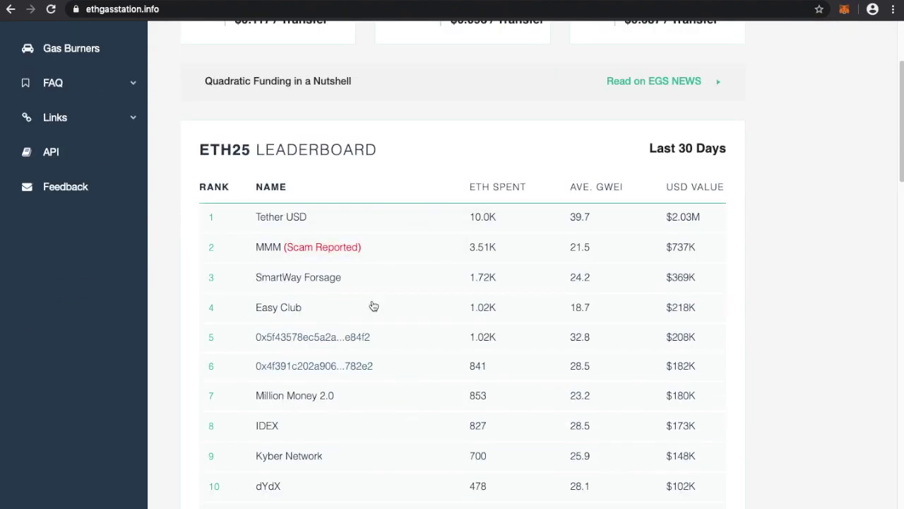
scroll(317, 383, "down", 2)
scroll(349, 400, "down", 1)
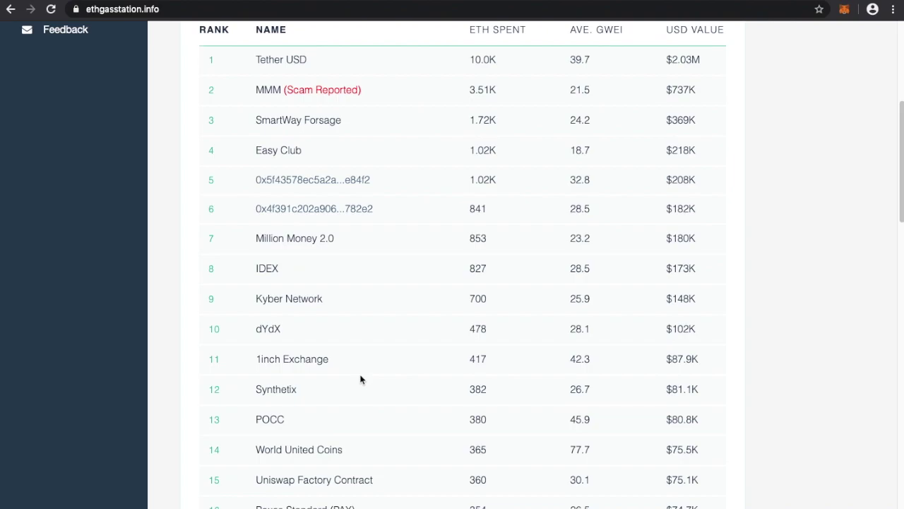
scroll(361, 378, "up", 3)
scroll(361, 379, "up", 1)
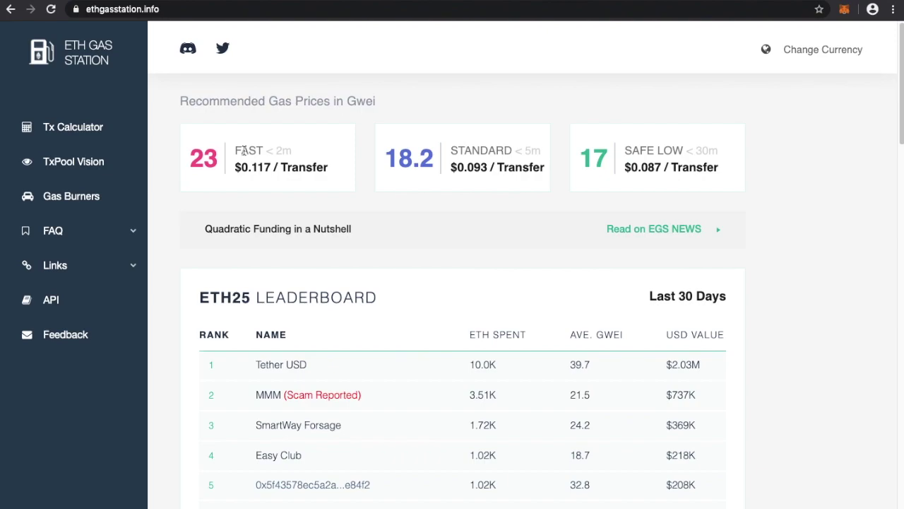
left_click_drag(189, 158, 217, 160)
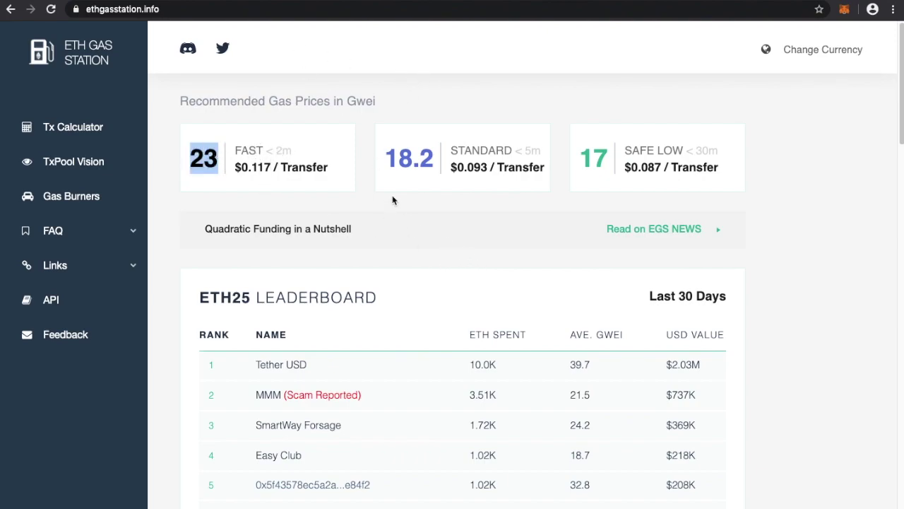
left_click_drag(384, 163, 435, 167)
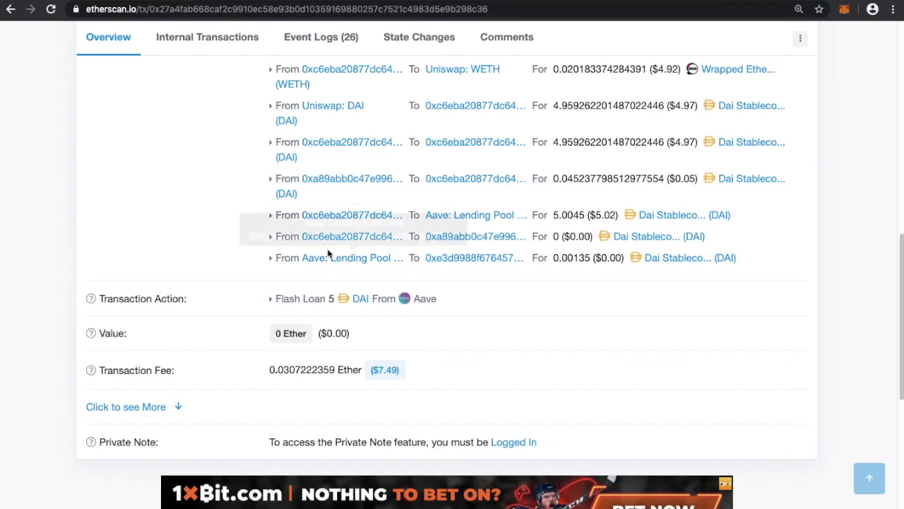
Step: Scroll the flash-loan transaction's token transfers and highlight its $7.49 fee
scroll(296, 279, "up", 1)
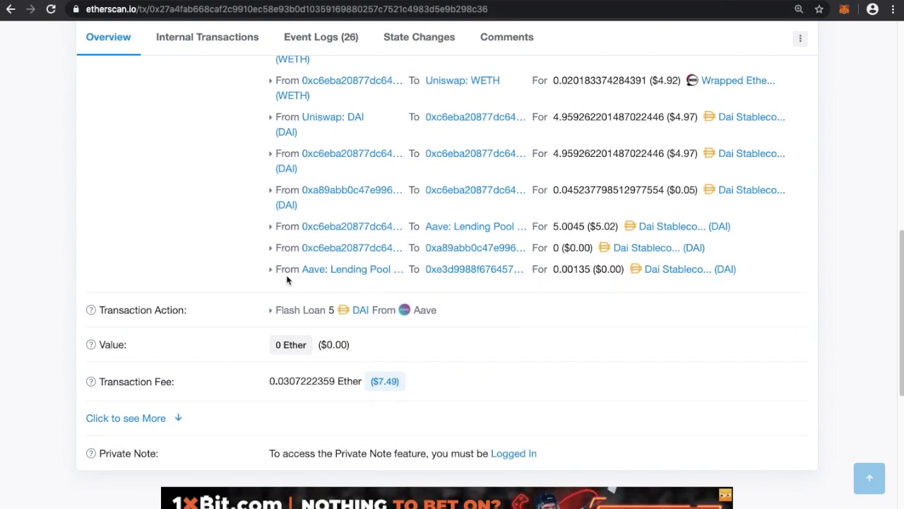
scroll(274, 286, "up", 5)
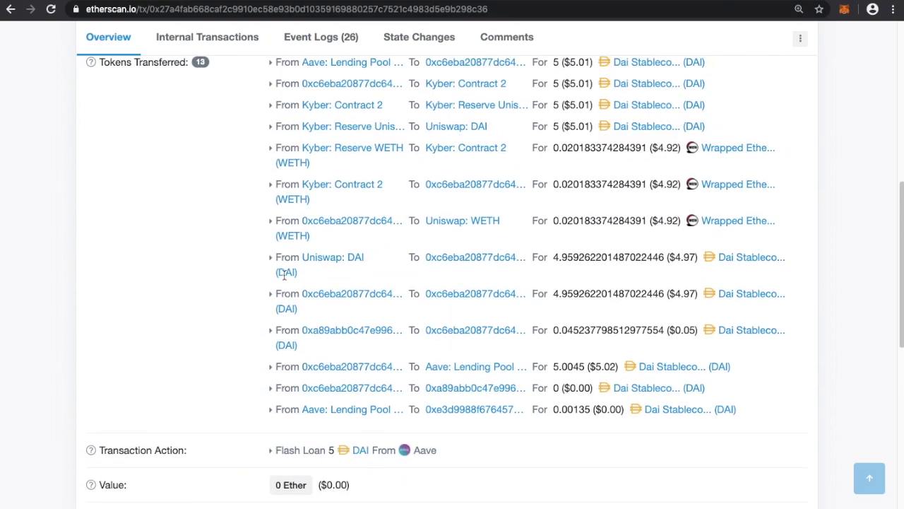
scroll(712, 202, "up", 2)
scroll(731, 357, "down", 5)
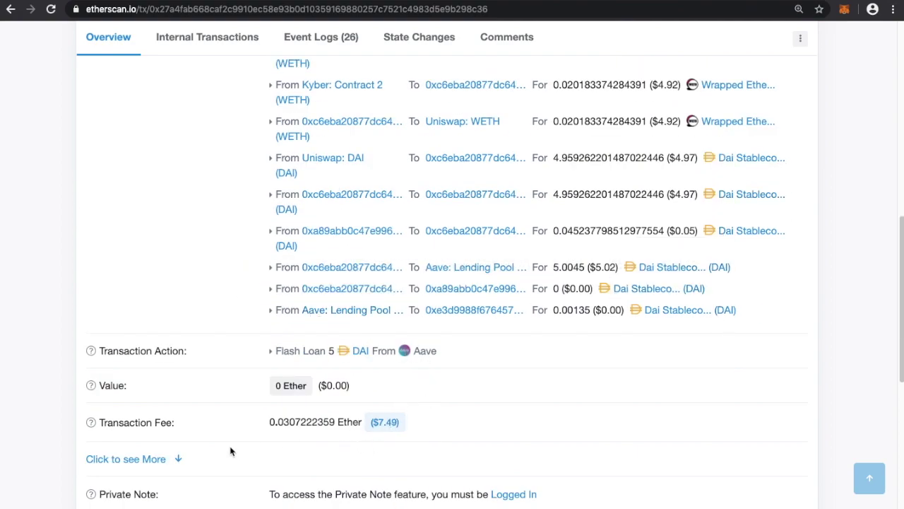
left_click_drag(410, 426, 362, 419)
Step: Clear the highlighted $7.49 fee on the Etherscan page
left_click(446, 420)
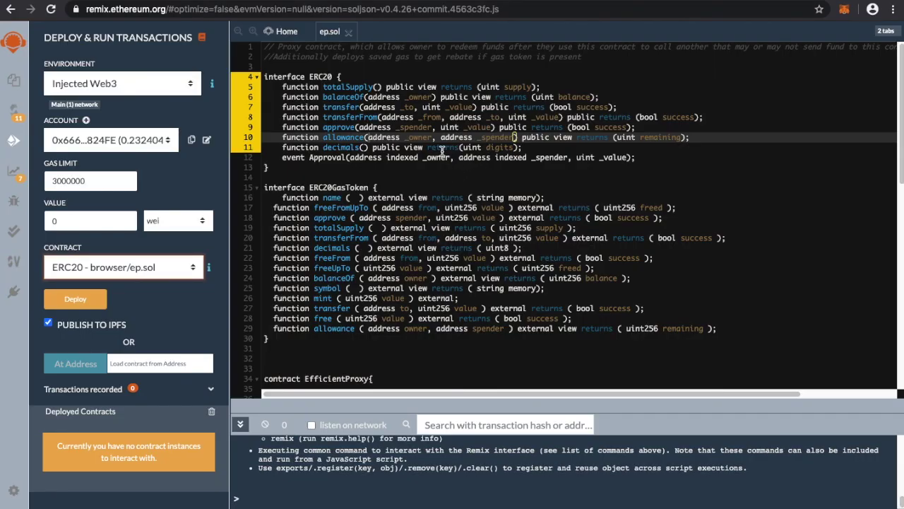
Step: Show ep.sol and select lines 50–68, the payable fallback that frees gas tokens
left_click(443, 128)
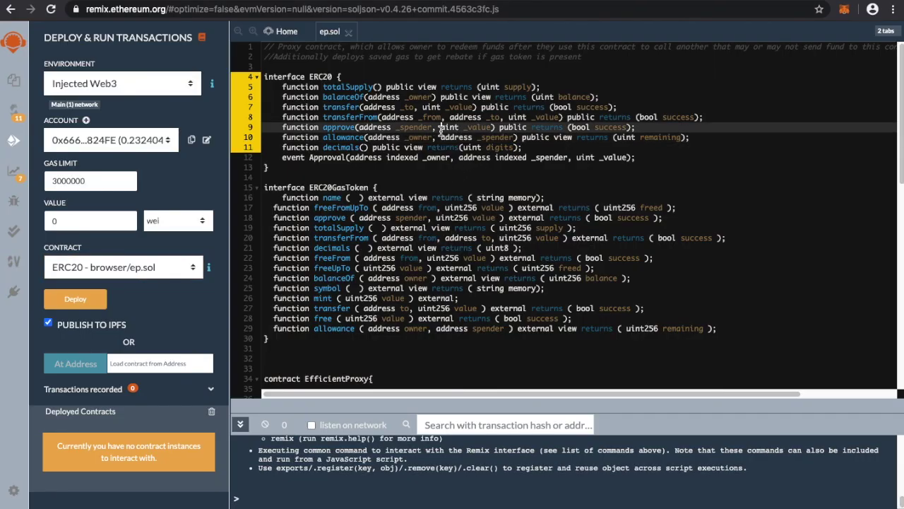
left_click(311, 66)
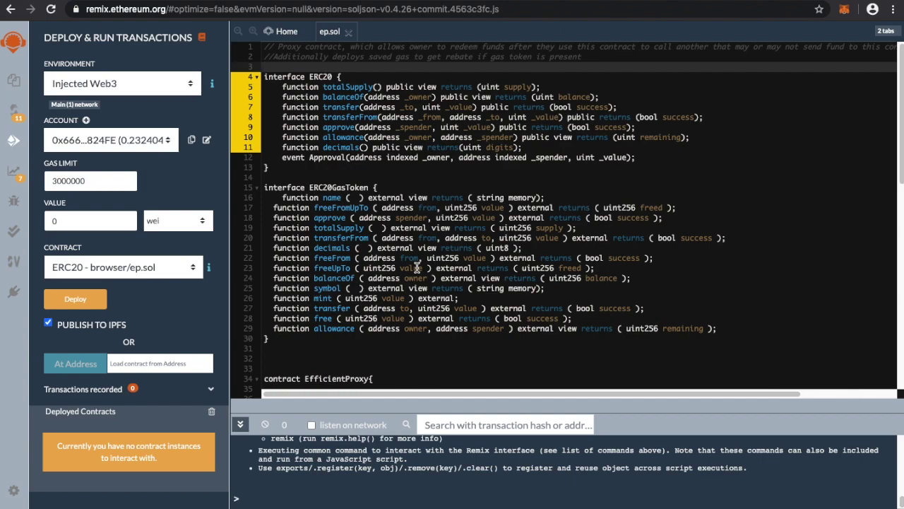
scroll(445, 290, "down", 5)
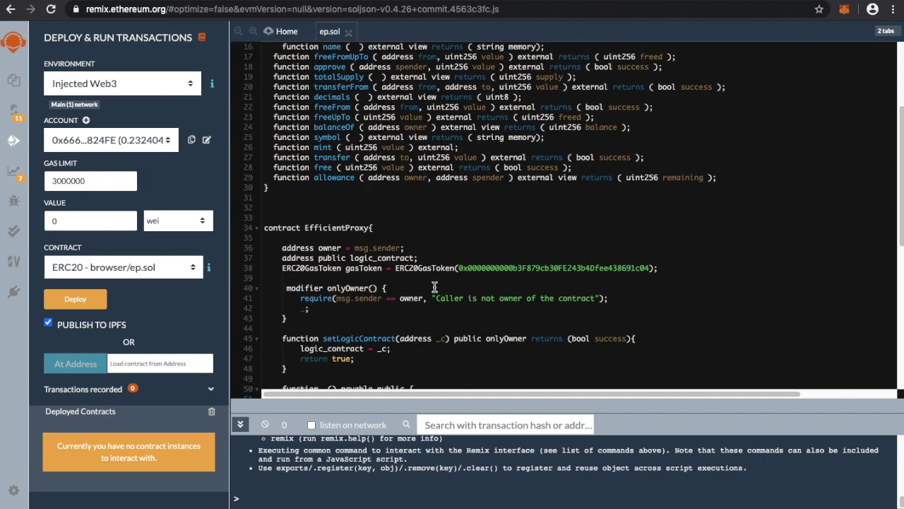
scroll(434, 286, "down", 2)
scroll(435, 286, "down", 2)
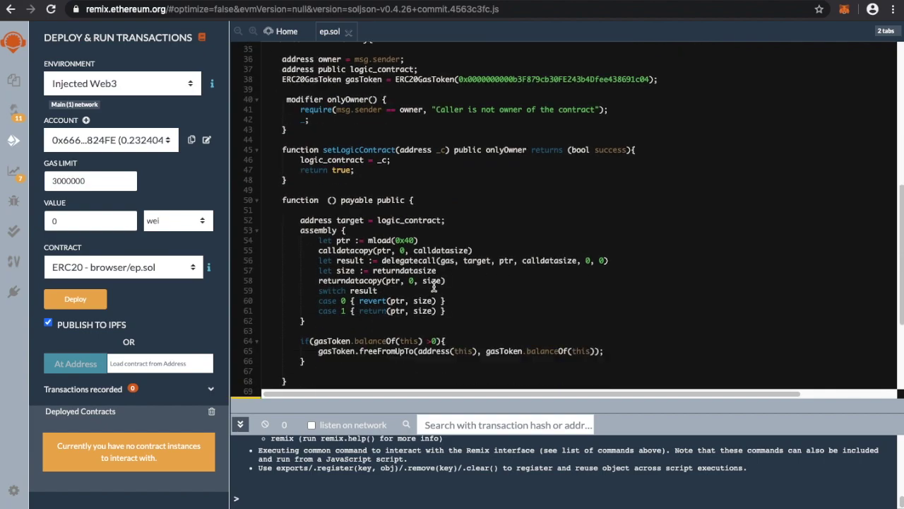
scroll(433, 285, "down", 2)
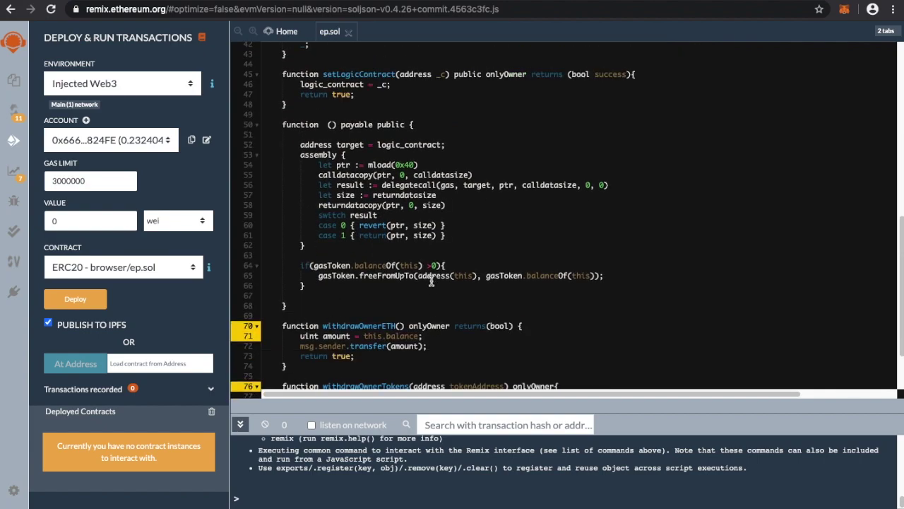
left_click_drag(267, 124, 442, 306)
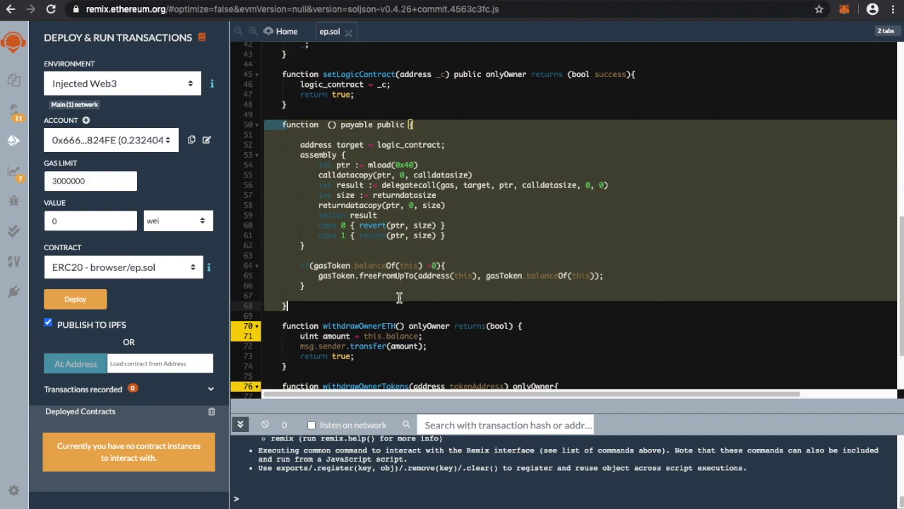
scroll(393, 302, "up", 2)
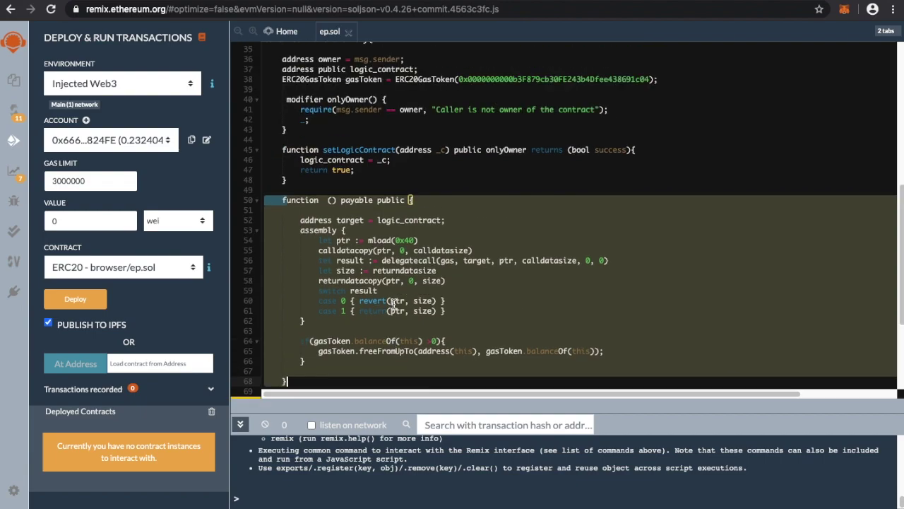
left_click(379, 150)
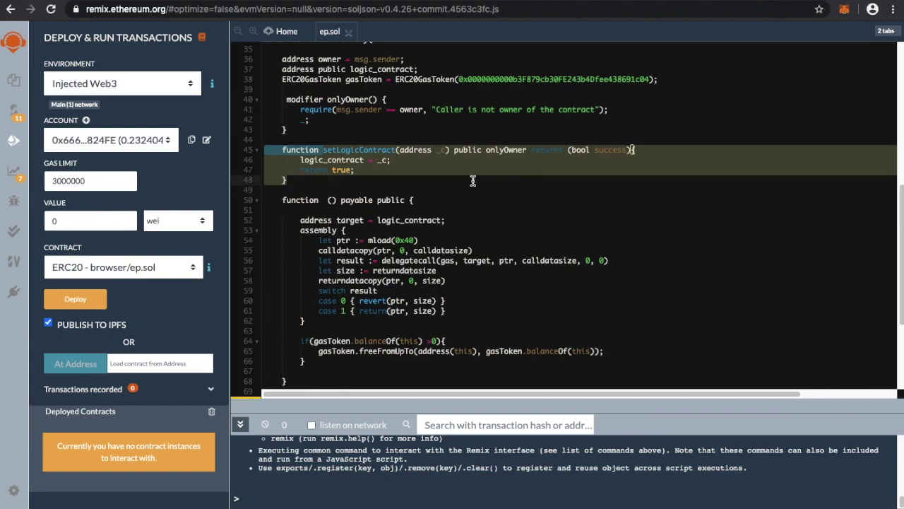
scroll(497, 283, "down", 3)
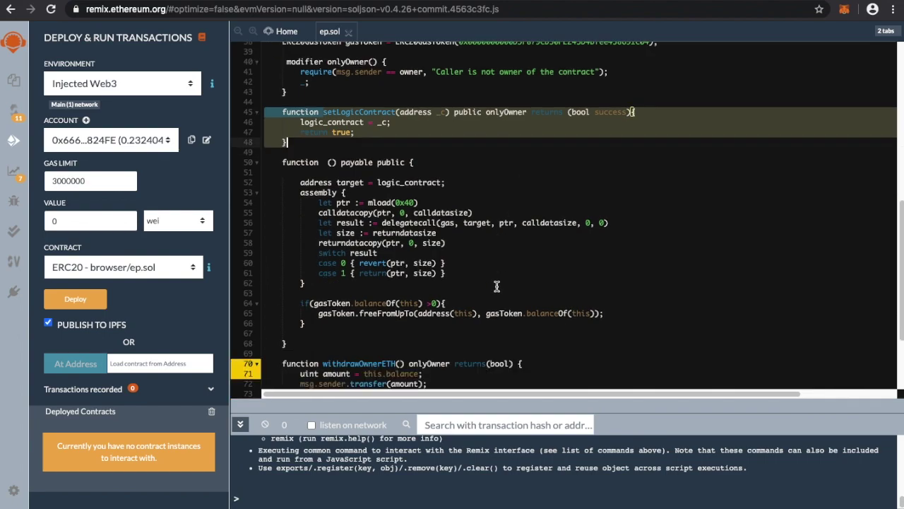
left_click_drag(290, 265, 357, 292)
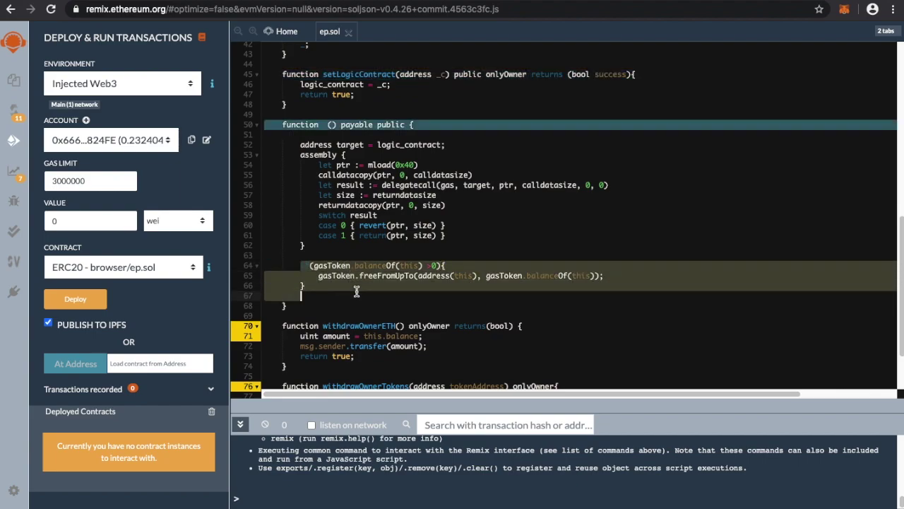
left_click(357, 292)
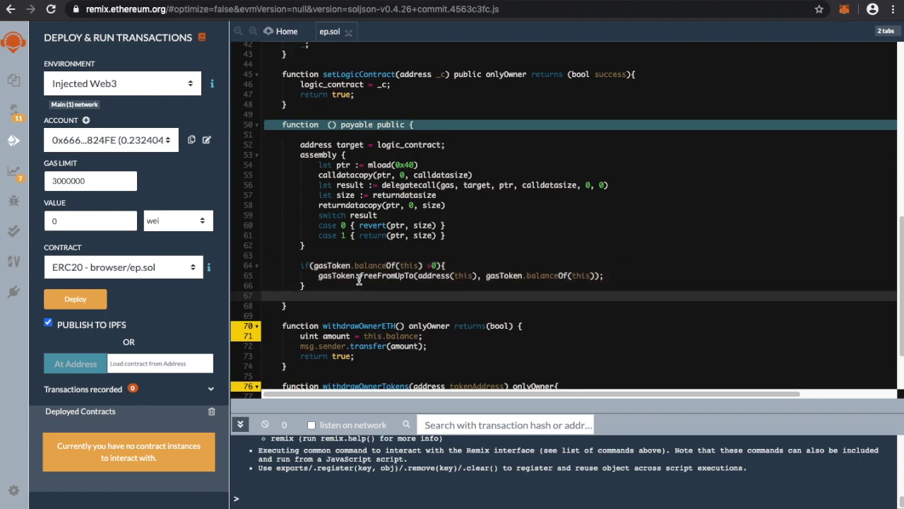
left_click(358, 277)
left_click(424, 276)
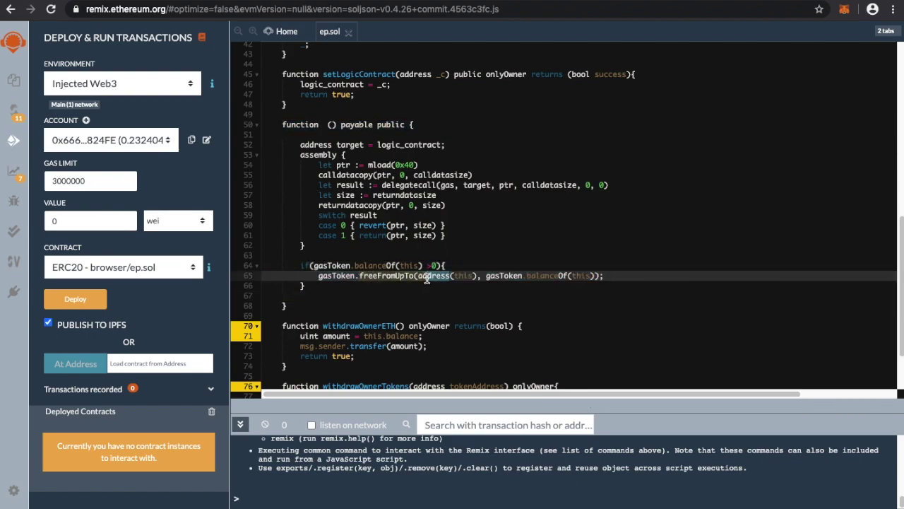
left_click(434, 300)
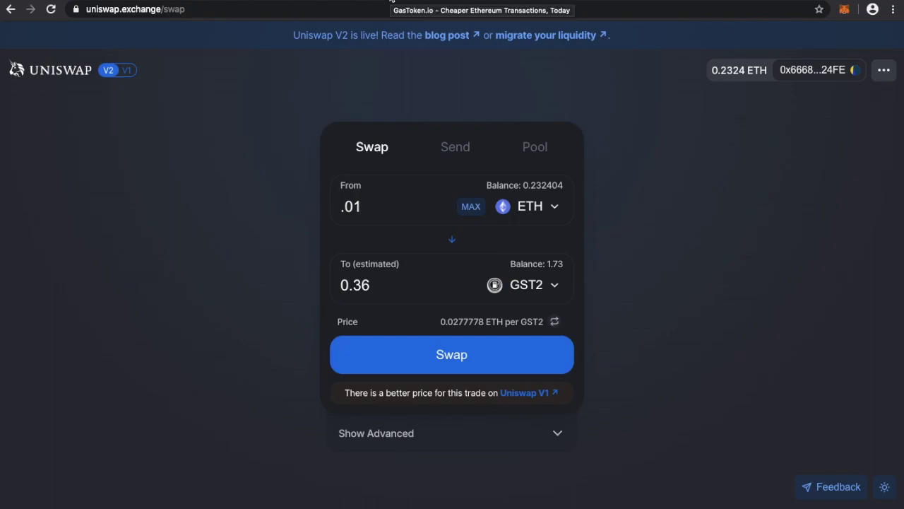
Step: Leave the Uniswap ETH→GST2 quote for the GasToken.io homepage
left_click(392, 2)
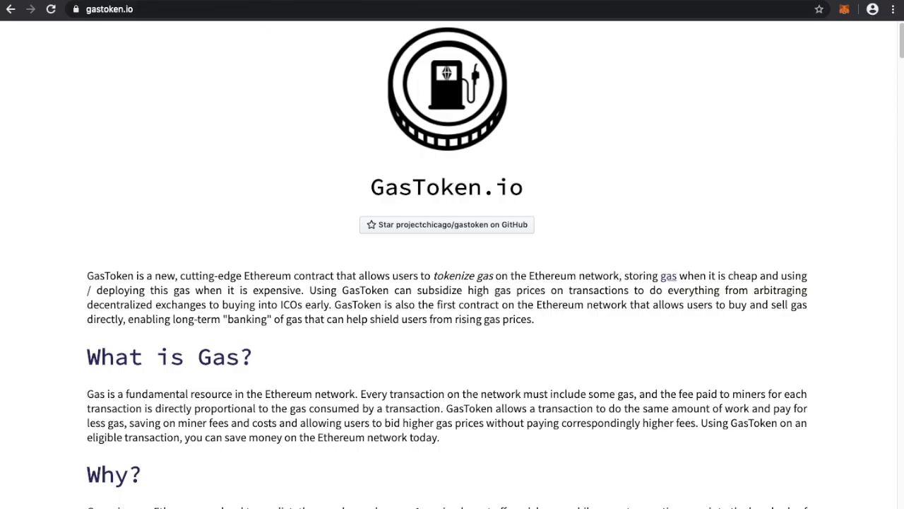
Step: Go to the GitHub OrFeed examples/extra tab, then the ETH Gas Station tab
key("ctrl+Tab")
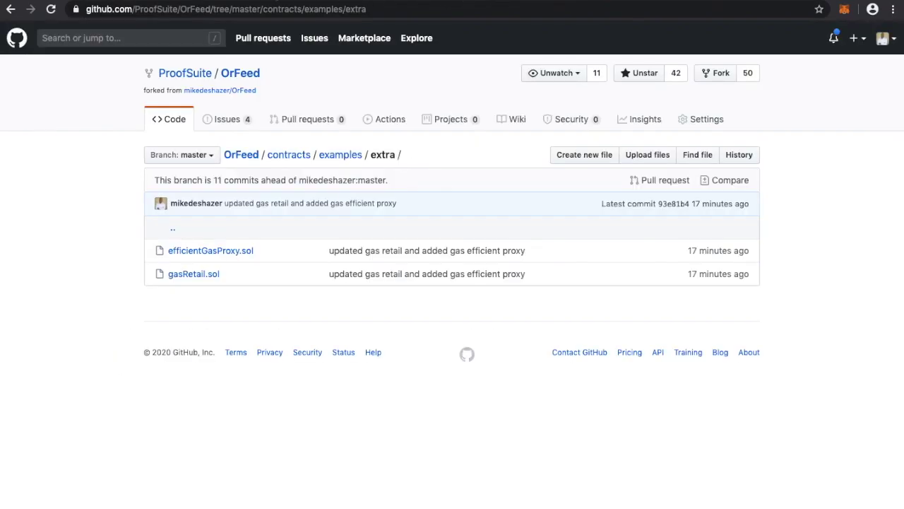
left_click(296, 3)
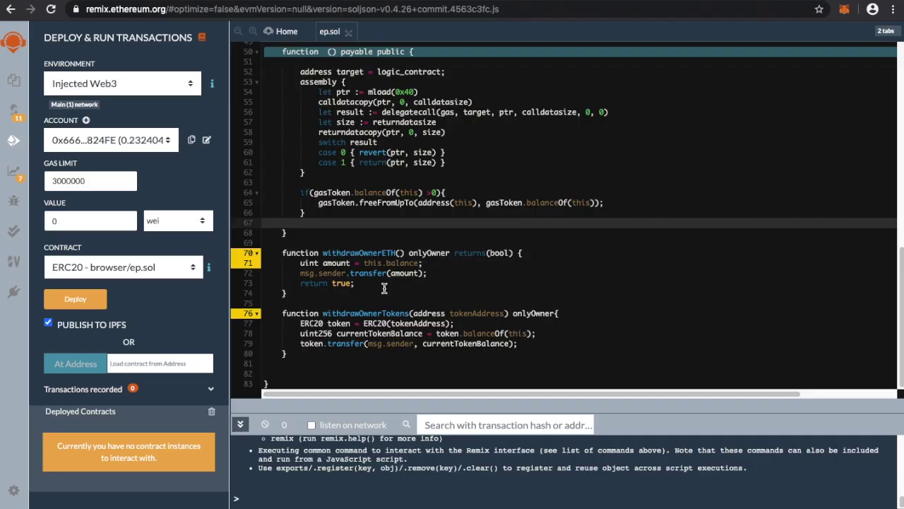
Step: Walk through withdrawOwnerETH, highlighting onlyOwner and the uint amount = this.balance statement
scroll(382, 289, "up", 3)
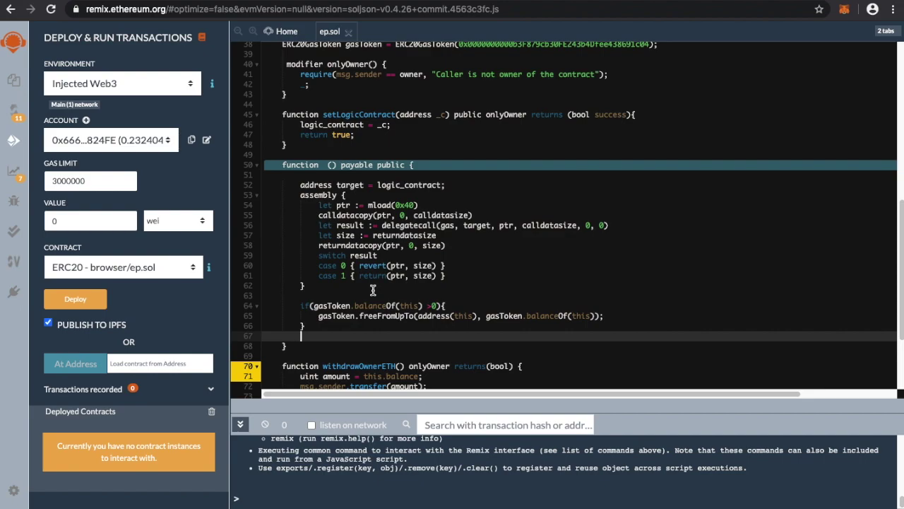
scroll(373, 286, "down", 3)
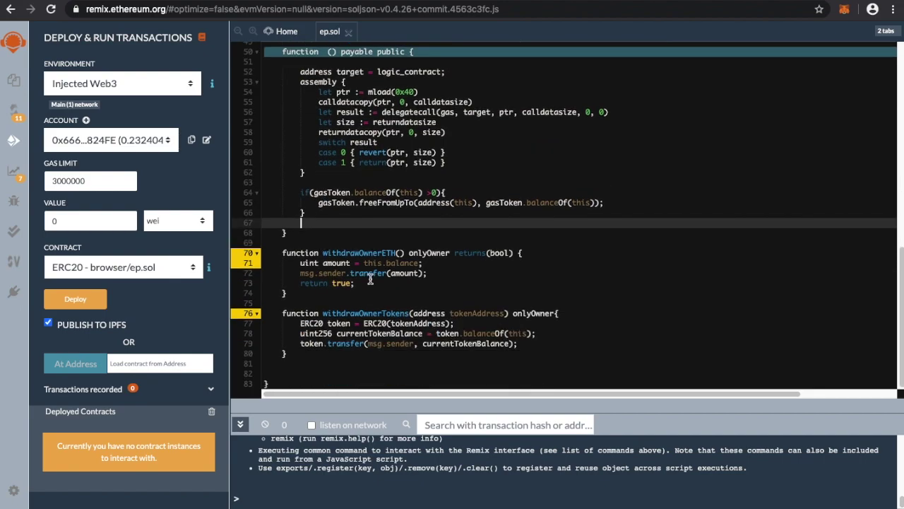
left_click(428, 253)
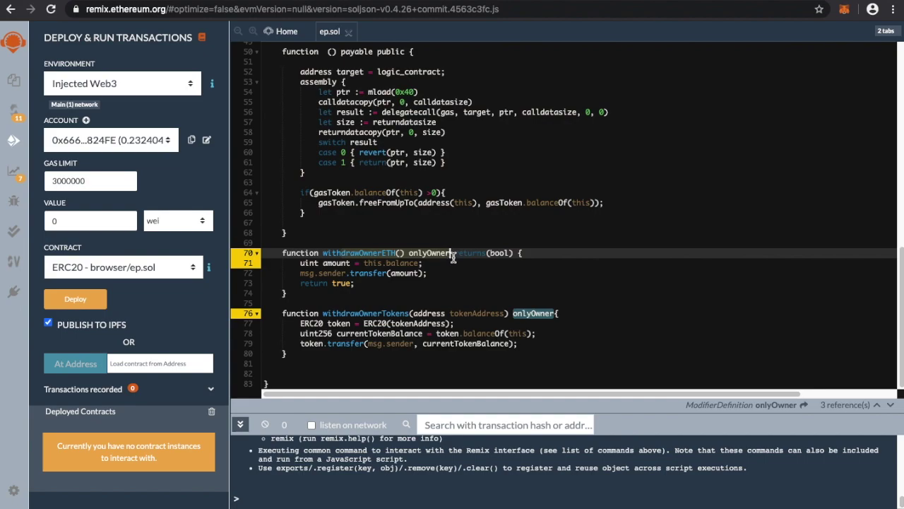
left_click(471, 259)
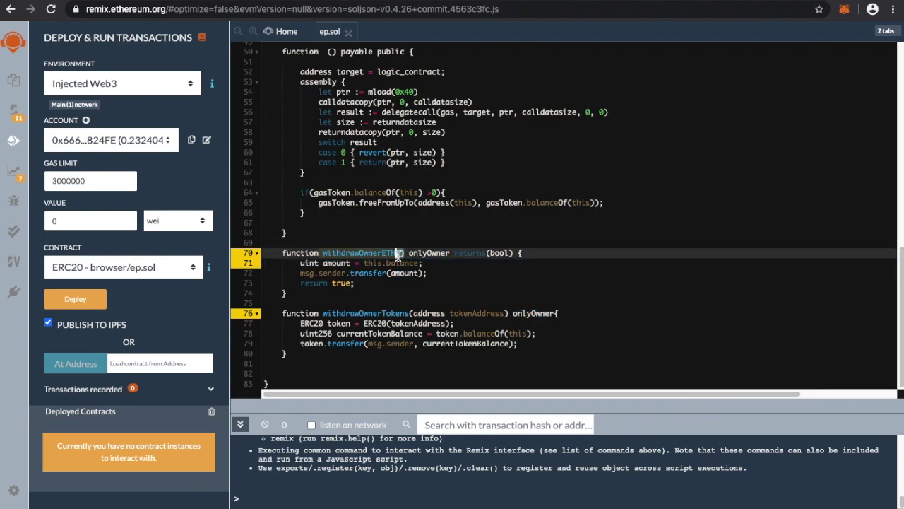
left_click(411, 274)
left_click(300, 262)
left_click_drag(300, 263, 439, 264)
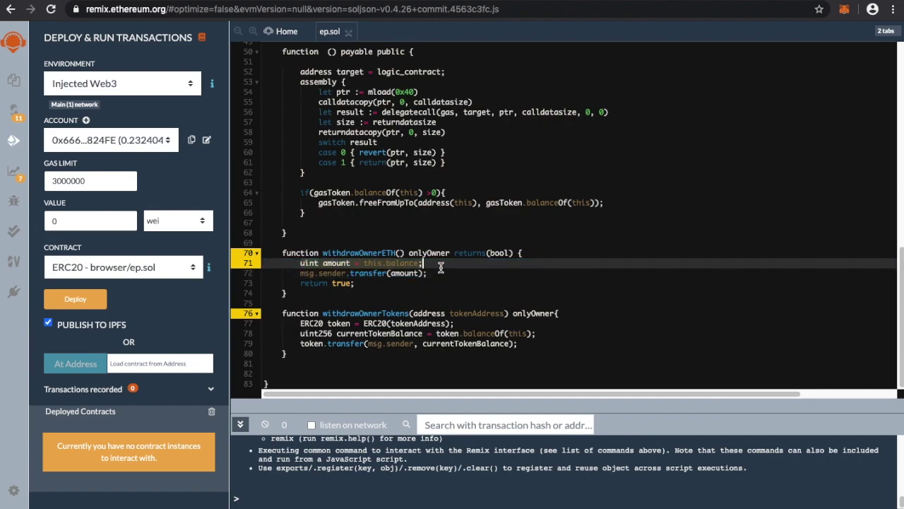
left_click(446, 275)
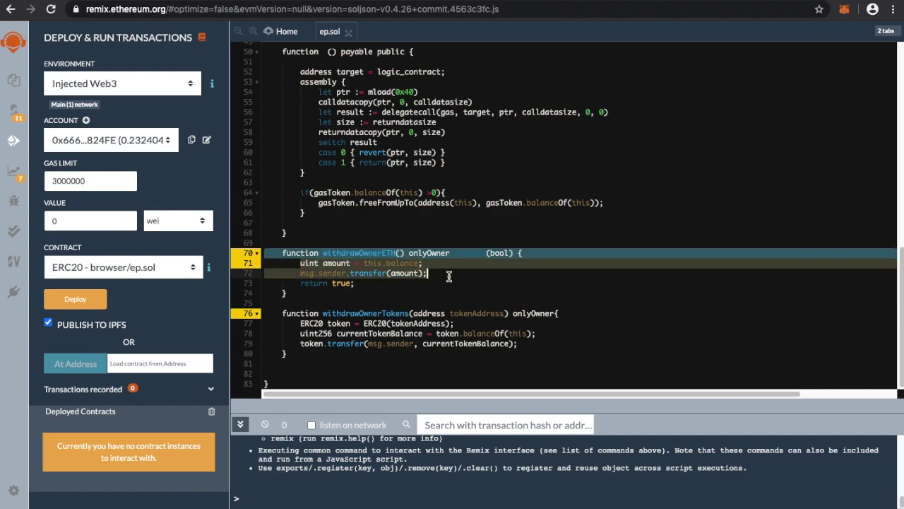
left_click_drag(266, 263, 276, 274)
left_click(276, 274)
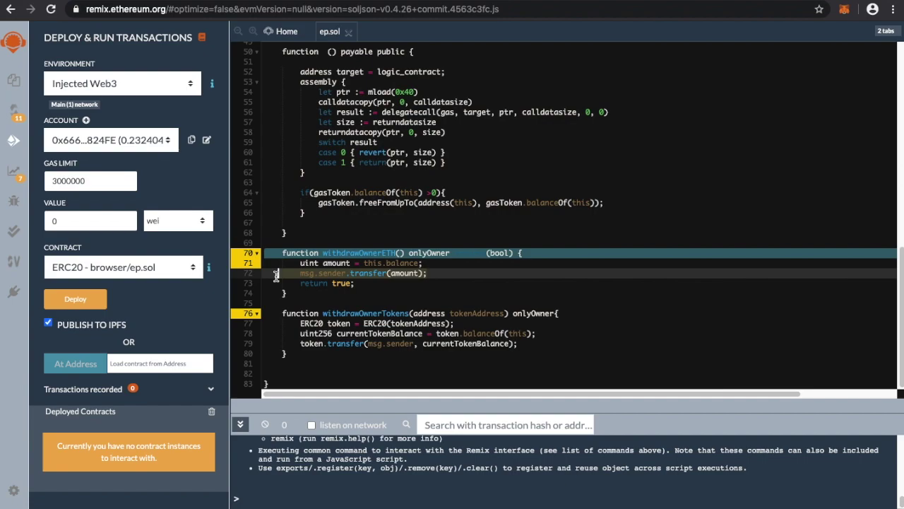
Step: Walk through withdrawOwnerTokens, selecting its declaration, token balance lookup and token.transfer call
left_click(372, 323)
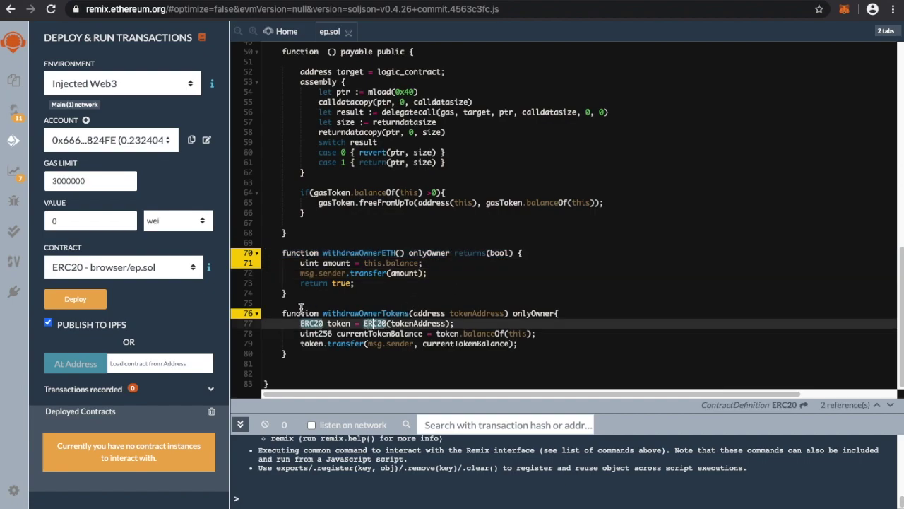
left_click(447, 313)
triple_click(448, 313)
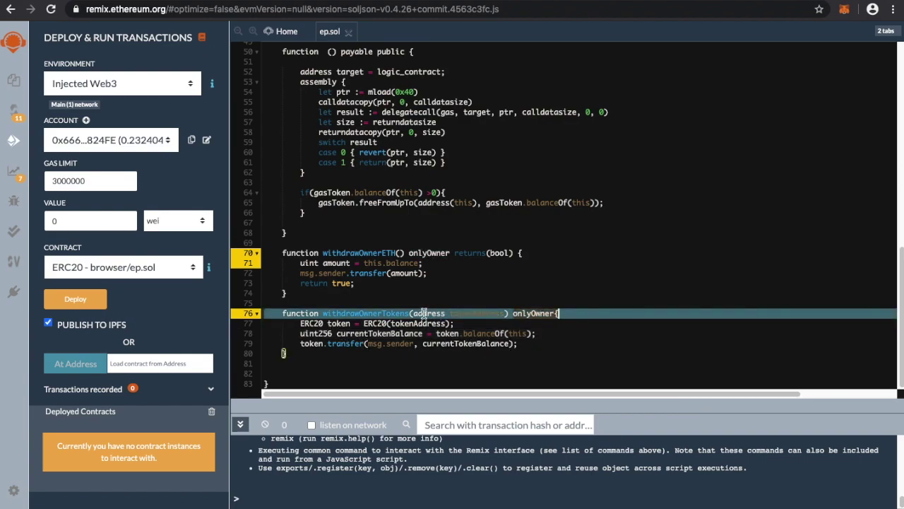
left_click(504, 313)
triple_click(504, 313)
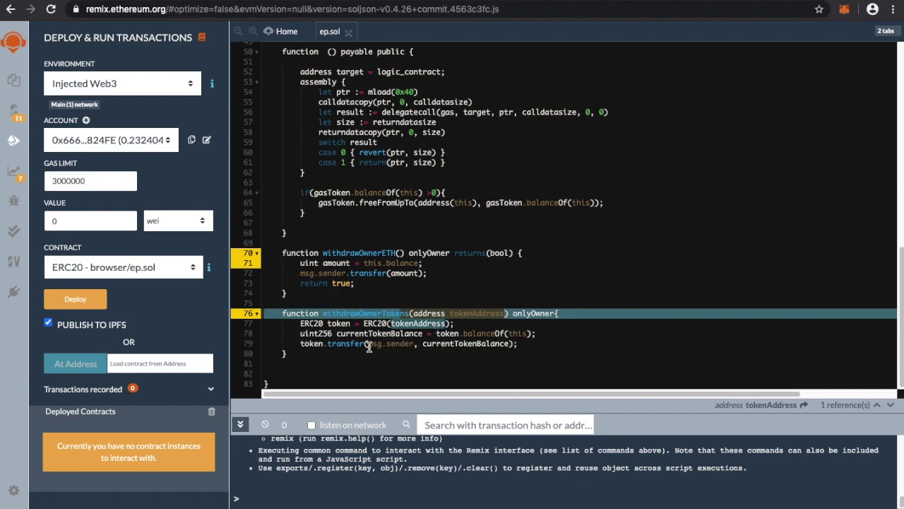
triple_click(479, 333)
left_click(432, 334)
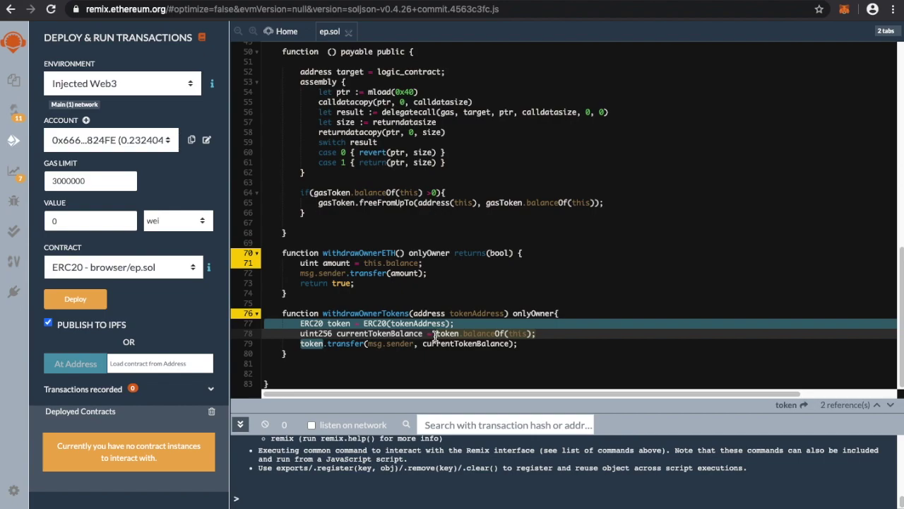
left_click(337, 343)
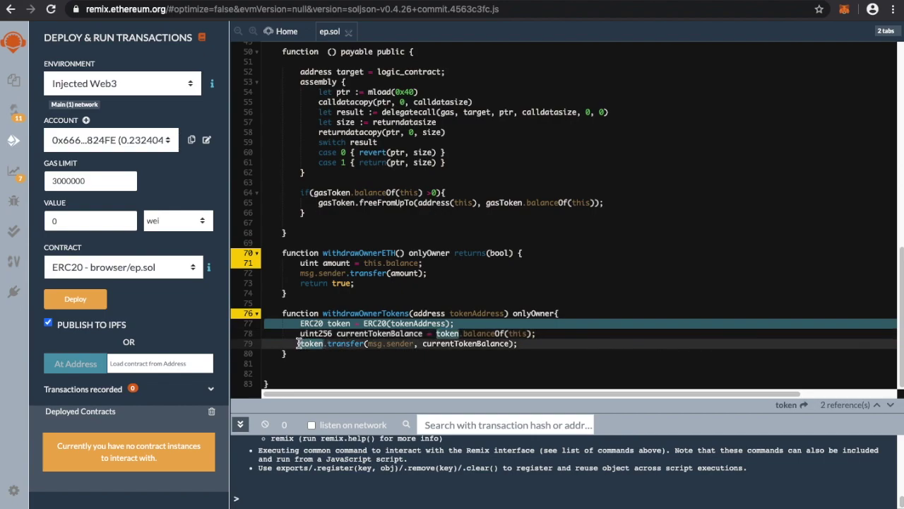
left_click_drag(299, 344, 409, 344)
left_click(545, 344)
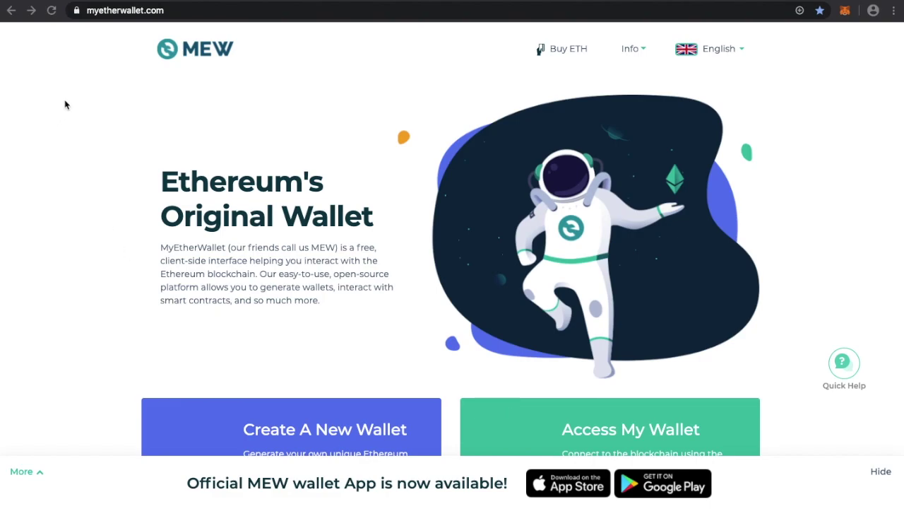
Step: Unlock MyEtherWallet via MetaMask (MEW CX), accepting the terms, and go to Interact with Contract
scroll(412, 347, "down", 2)
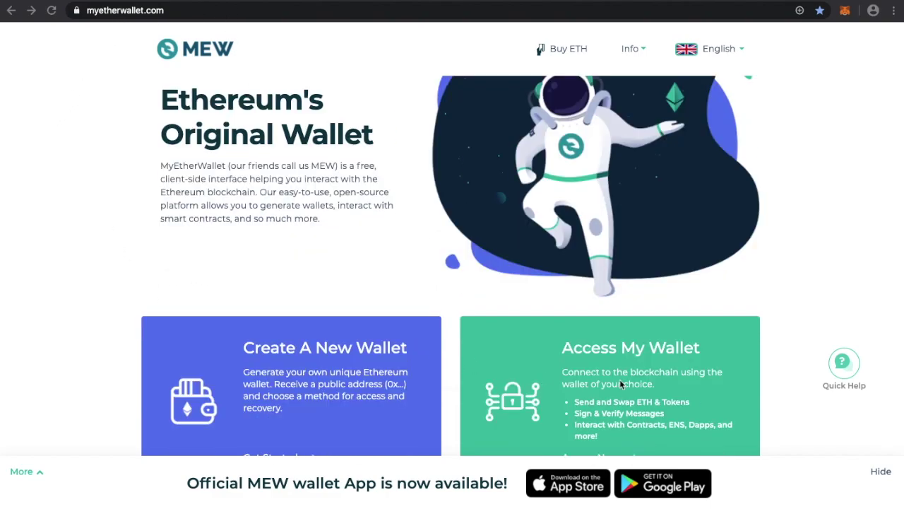
left_click(660, 380)
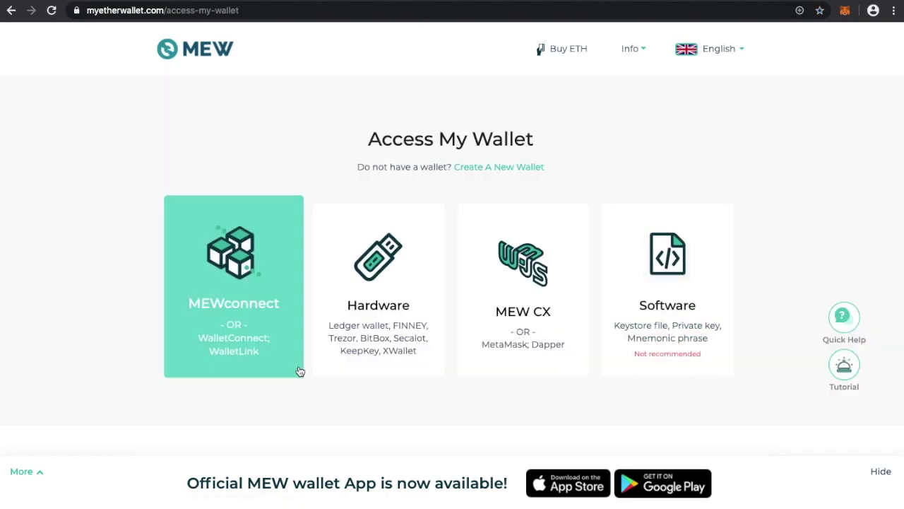
left_click(535, 257)
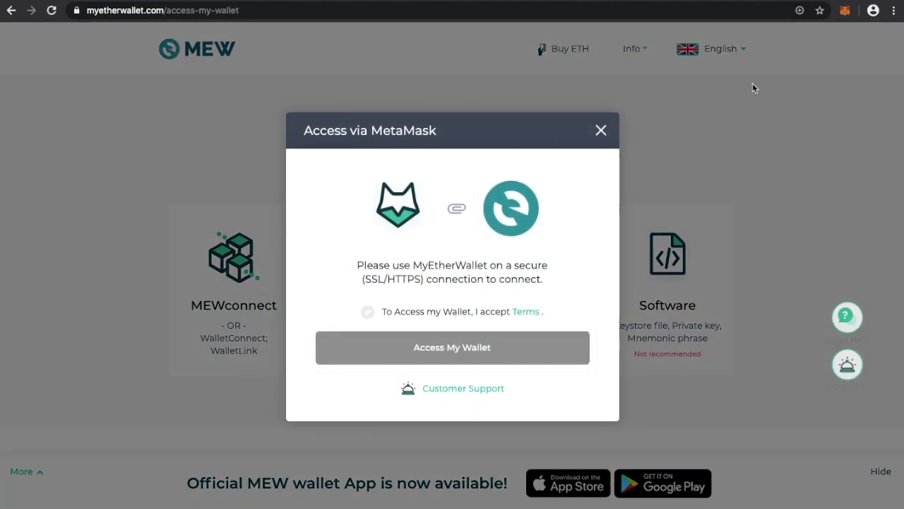
left_click(367, 311)
left_click(416, 353)
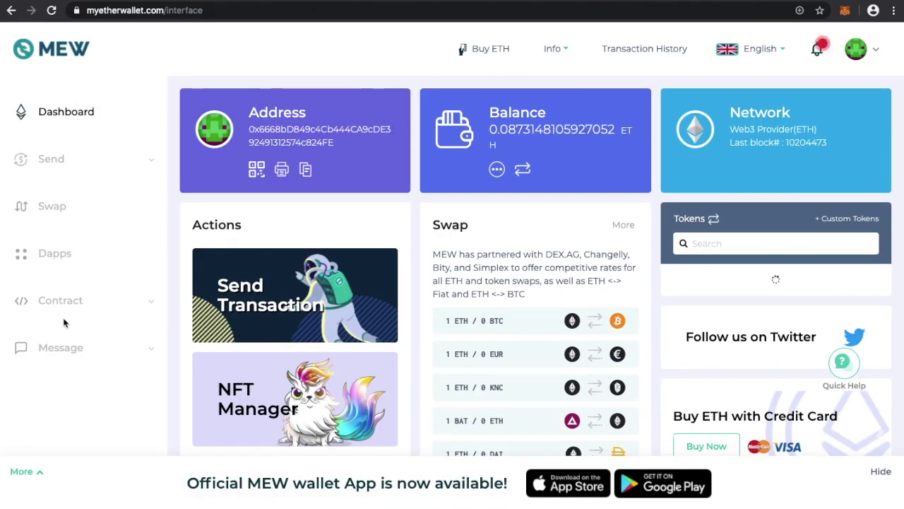
left_click(72, 309)
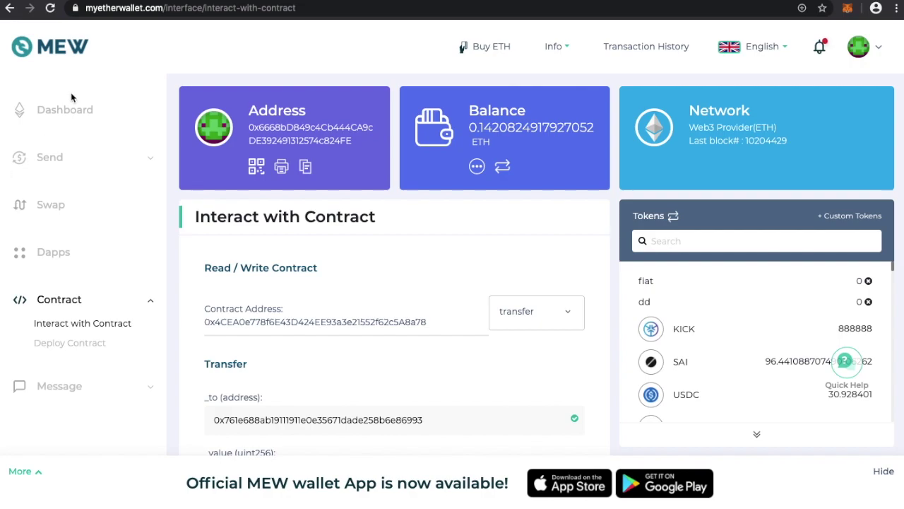
Step: Select the approve function, attempt Write, then go back to the contract address form
left_click_drag(435, 329, 190, 322)
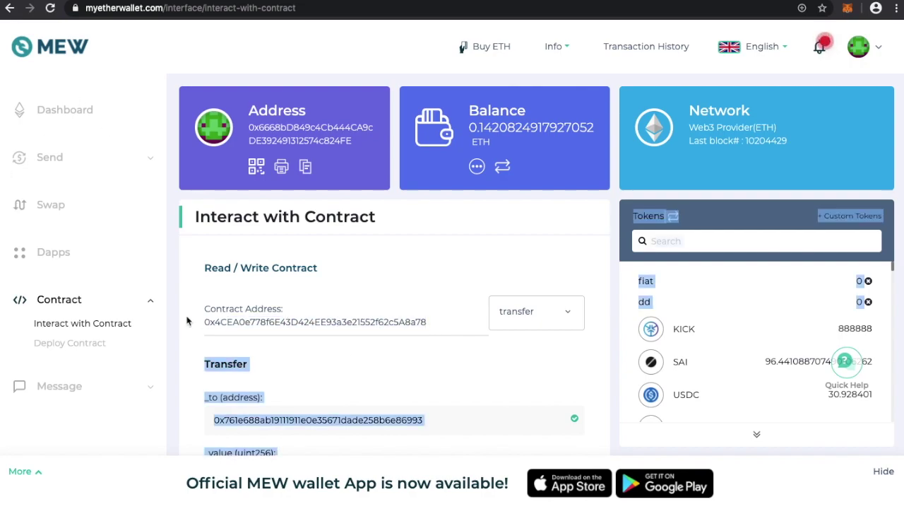
left_click(208, 321)
scroll(208, 321, "down", 1)
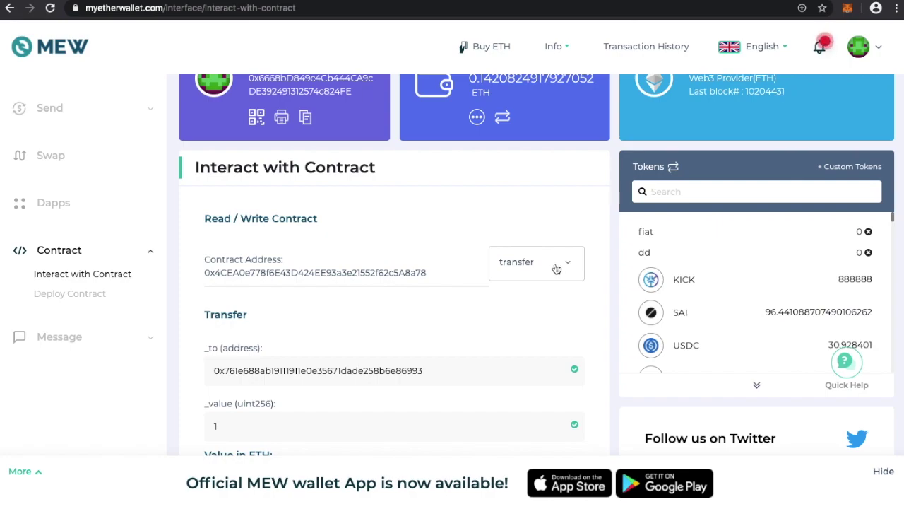
left_click(556, 268)
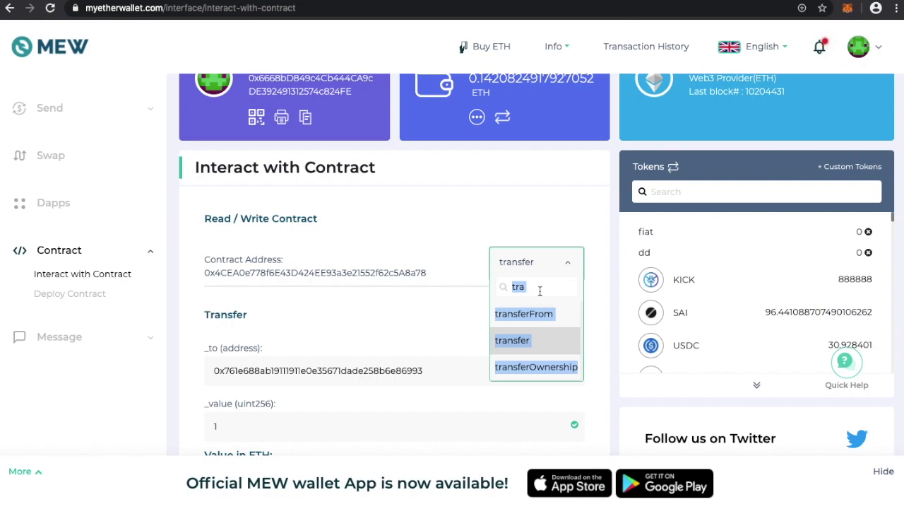
key("BackSpace")
left_click(424, 293)
scroll(367, 401, "down", 2)
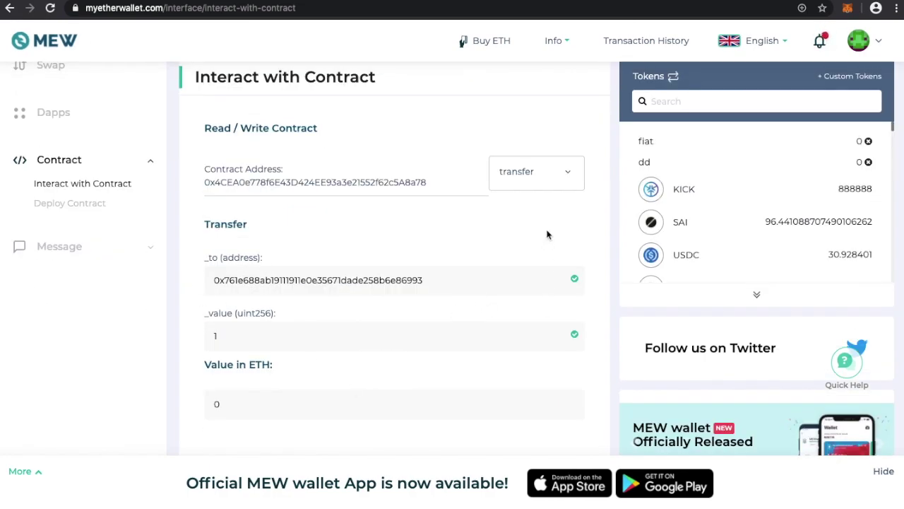
left_click(551, 176)
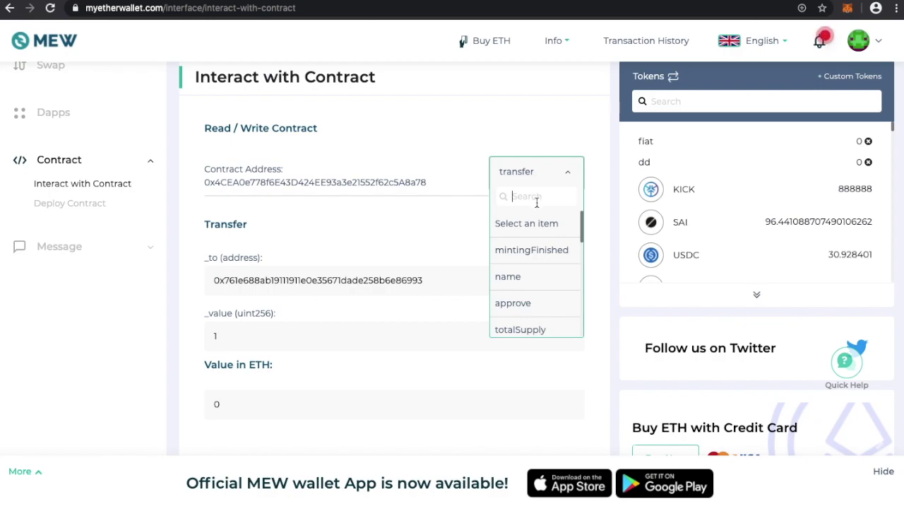
left_click(529, 299)
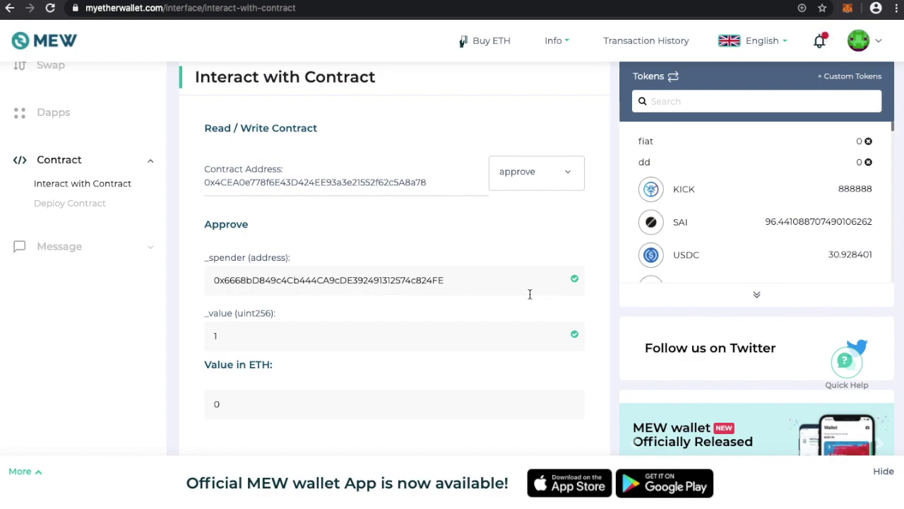
scroll(497, 377, "down", 1)
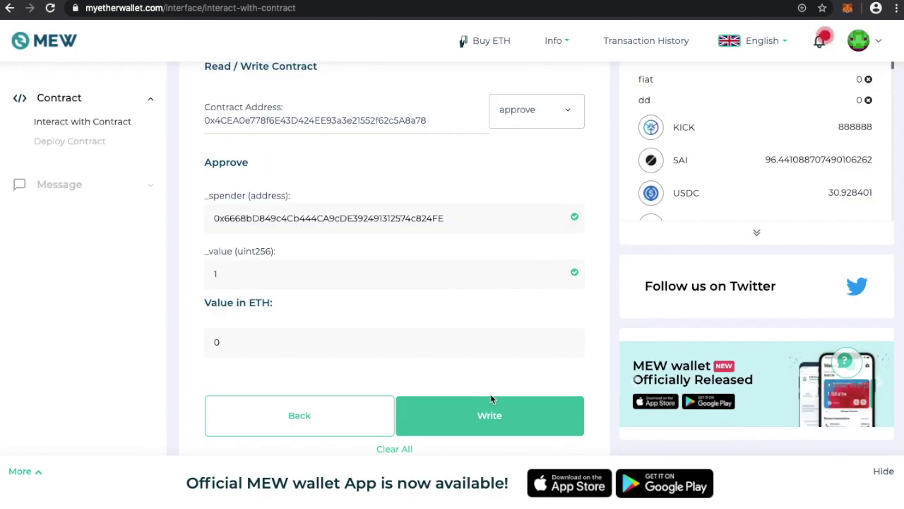
left_click(530, 422)
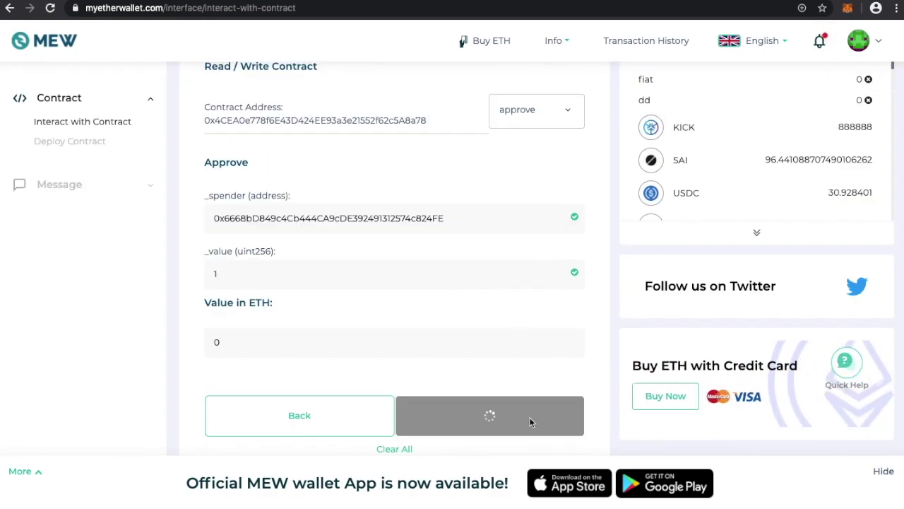
left_click(336, 439)
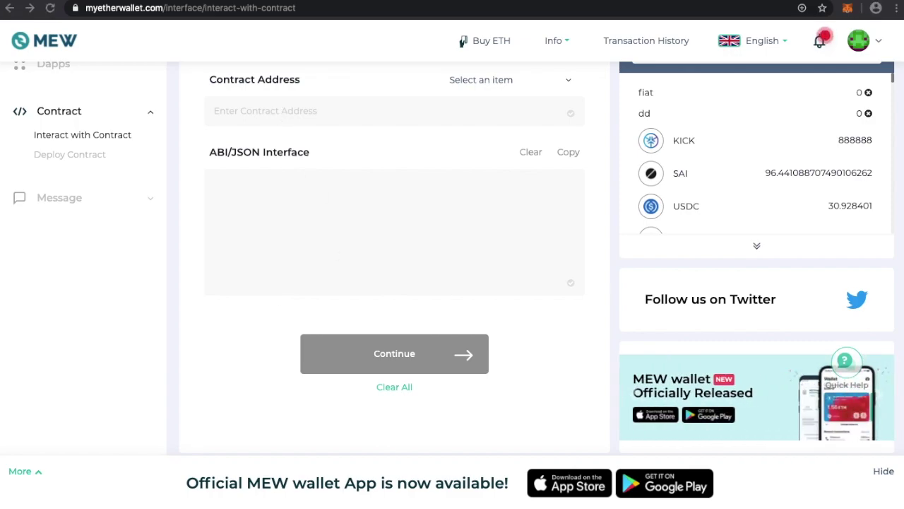
Step: Paste proxy address 0x4cea0e778f6e43d424ee93a3e21552f62c5a8a78 and copy the EfficientProxy ABI from Etherscan
right_click(305, 108)
left_click(382, 202)
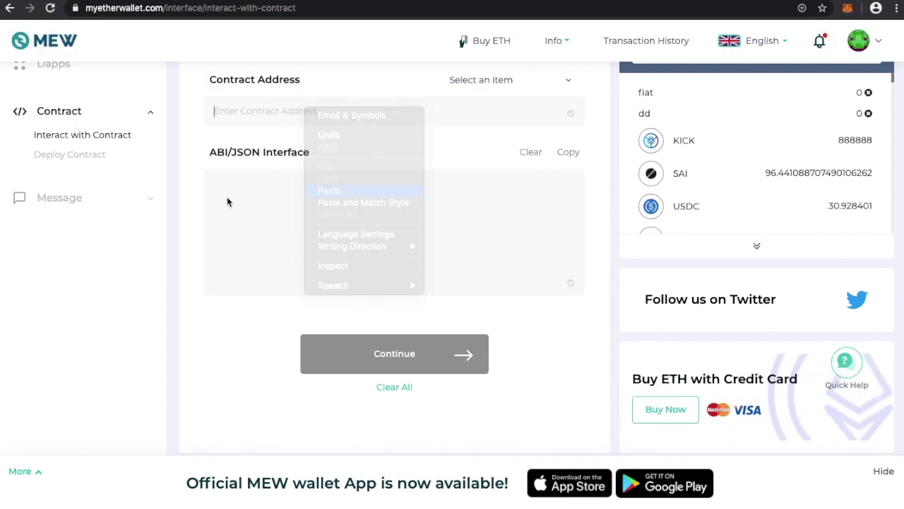
left_click(230, 197)
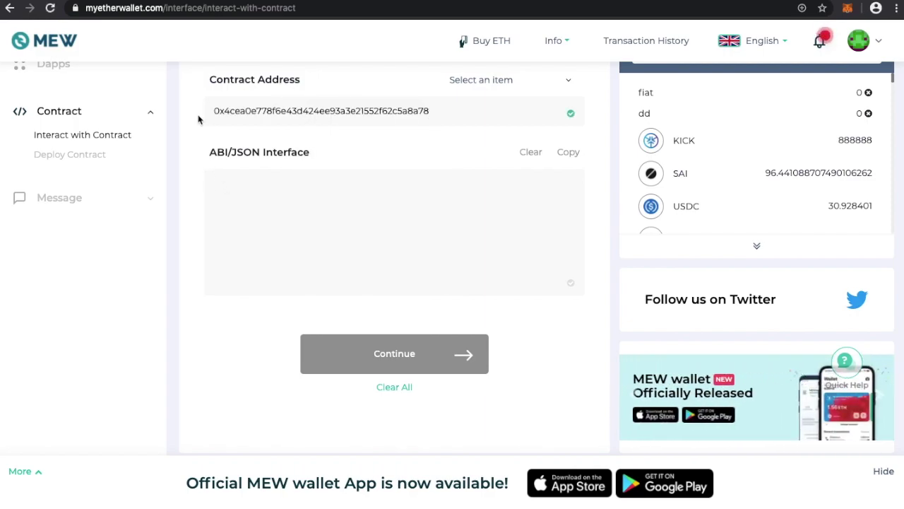
left_click(84, 2)
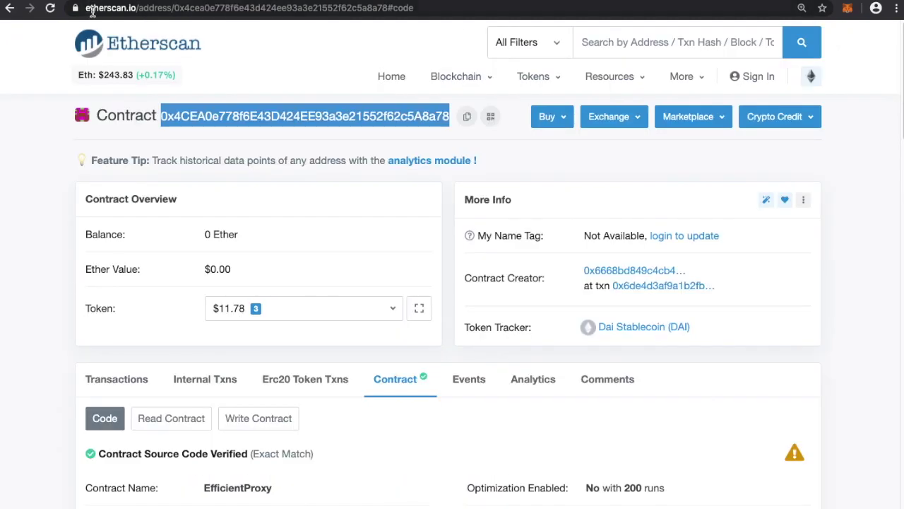
scroll(739, 375, "down", 12)
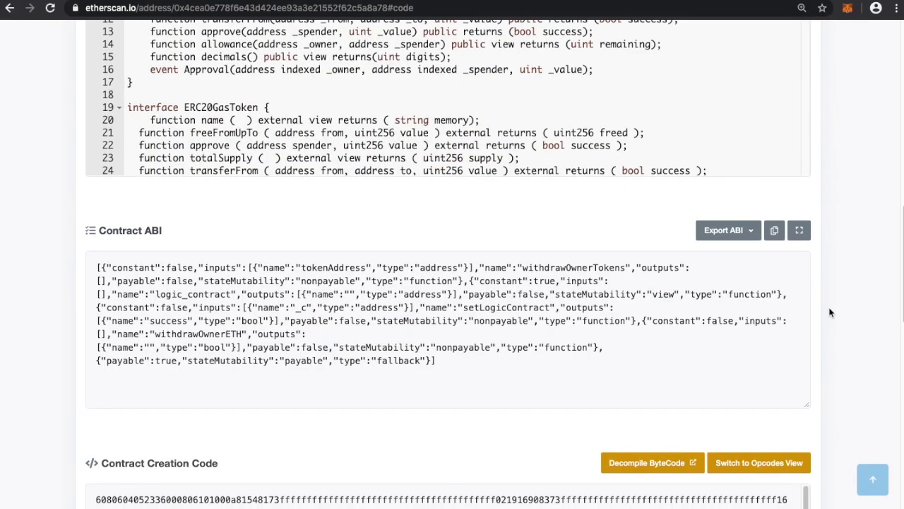
left_click(775, 132)
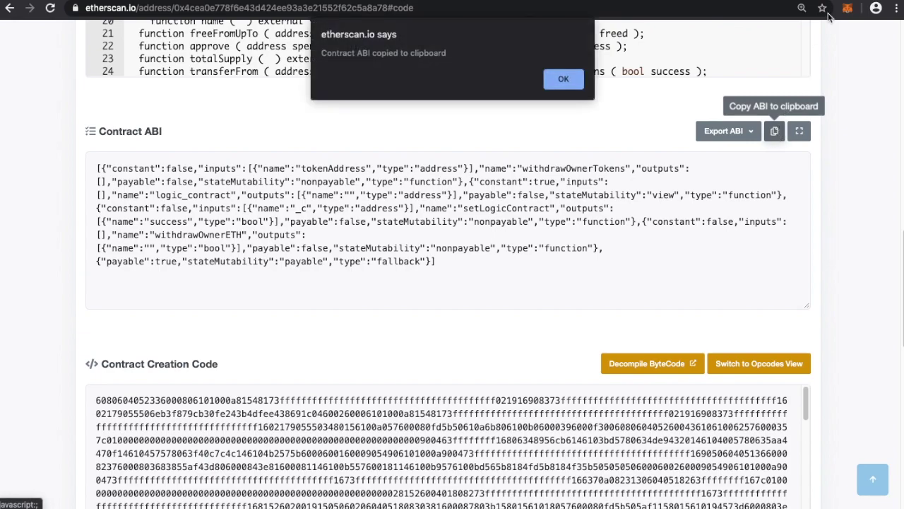
left_click(563, 81)
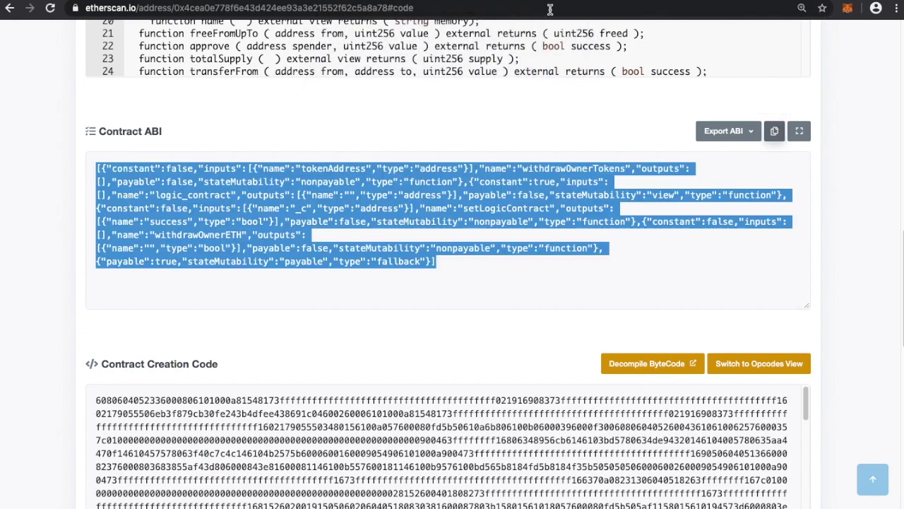
Step: Paste the EfficientProxy ABI into MyEtherWallet, continue, and choose the setLogicContract function
left_click(444, 3)
right_click(328, 174)
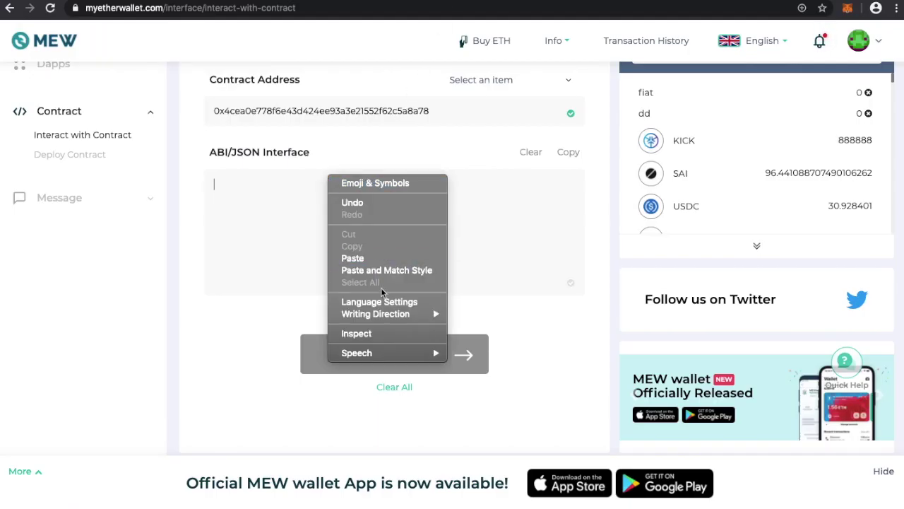
left_click(389, 257)
left_click(448, 359)
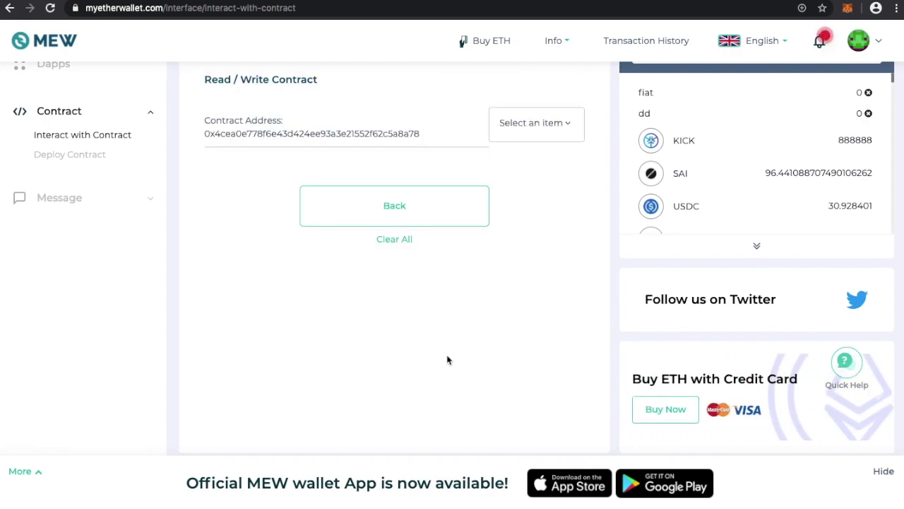
left_click(537, 126)
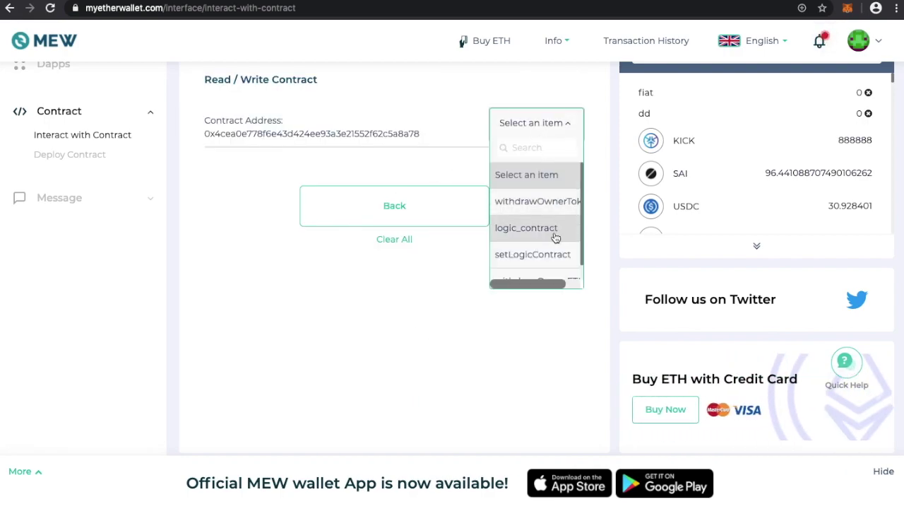
left_click(546, 253)
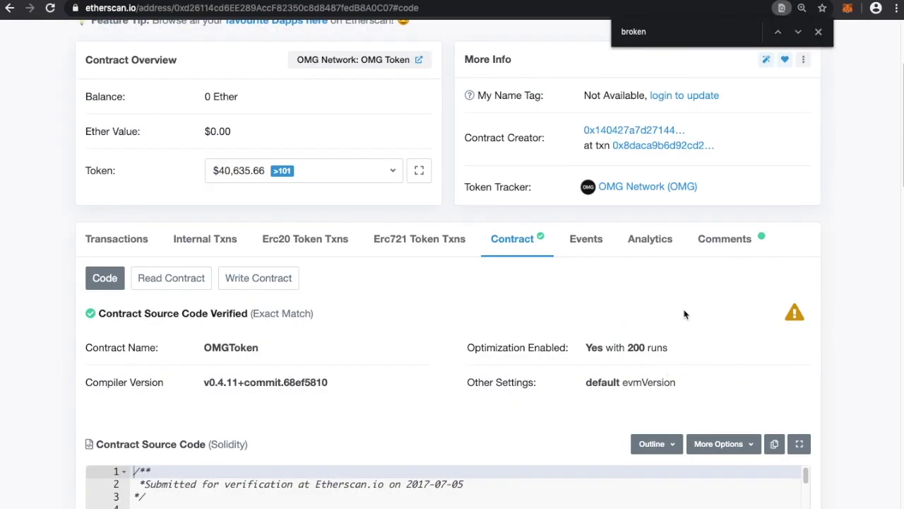
Step: Copy the OMGToken ABI from the Contract ABI section of its Etherscan page
scroll(847, 323, "down", 8)
scroll(846, 324, "down", 1)
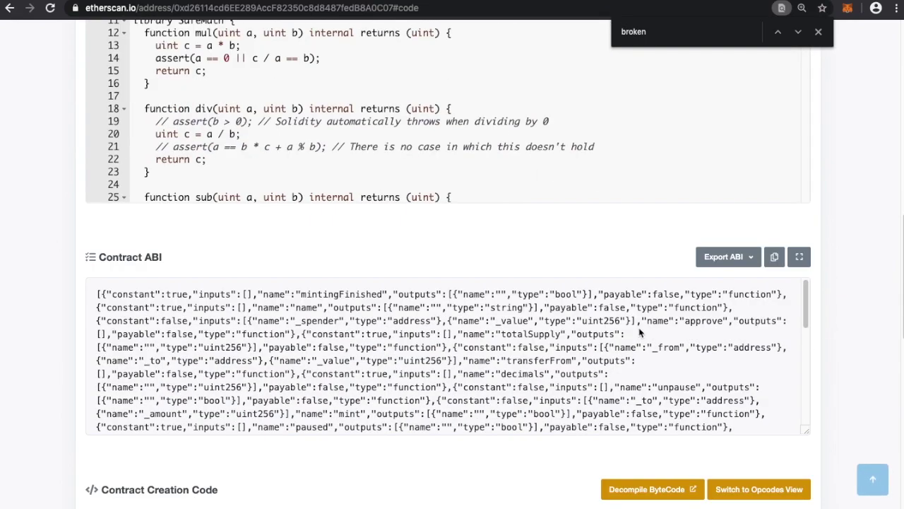
left_click(776, 259)
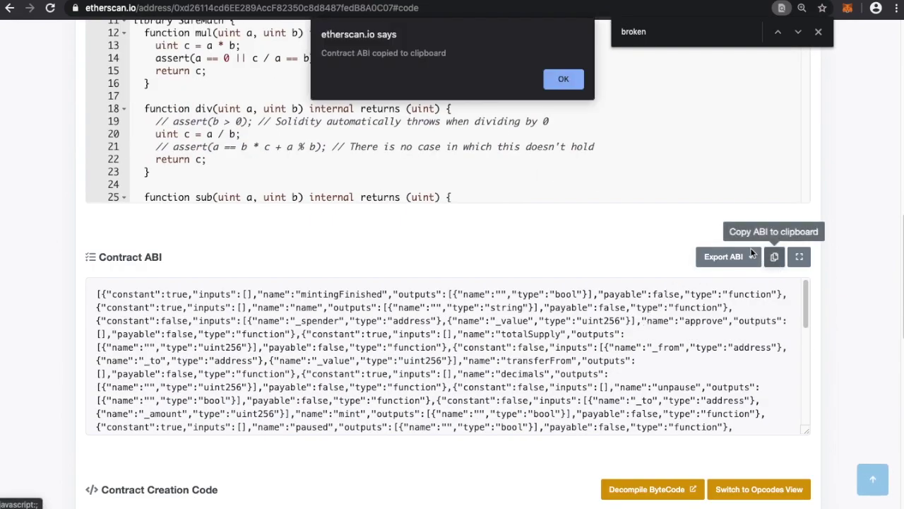
Step: Paste the OMGToken ABI in MyEtherWallet, continue, and select the approve function
left_click(567, 77)
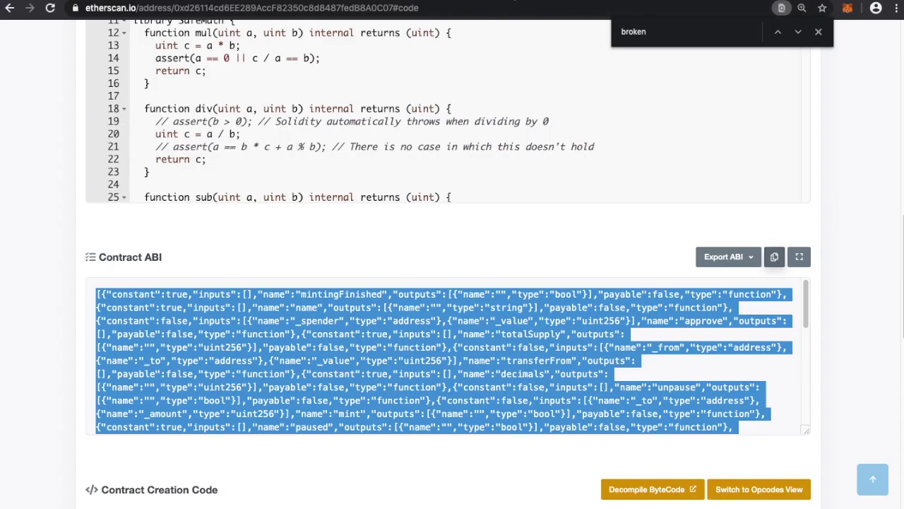
key("ctrl+Tab")
right_click(353, 188)
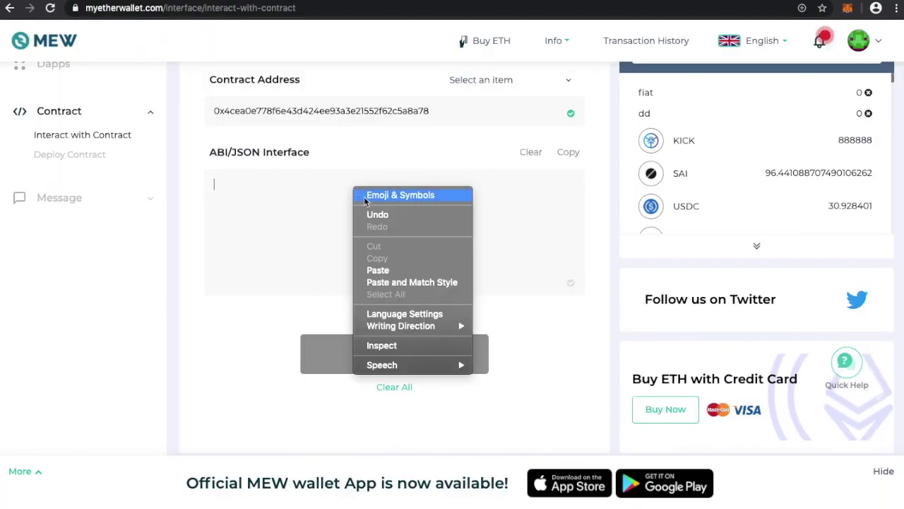
left_click(416, 269)
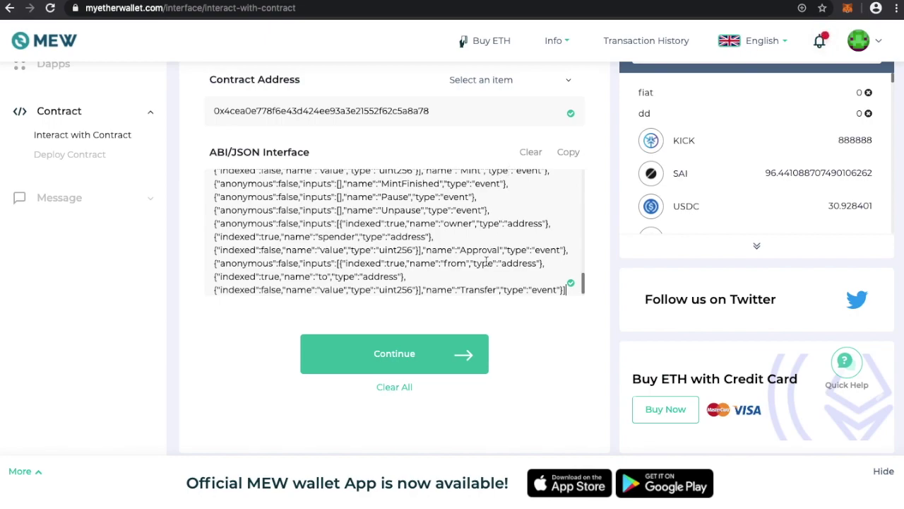
left_click(462, 359)
left_click(542, 124)
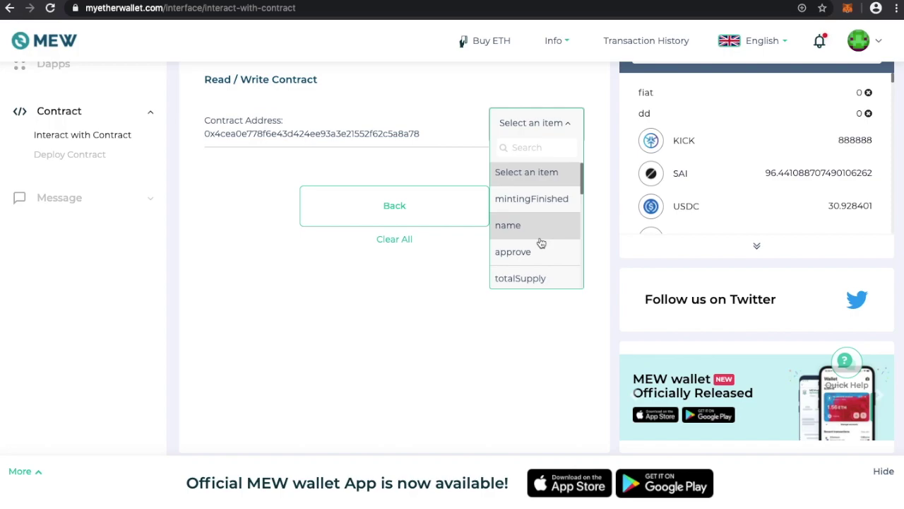
left_click(539, 261)
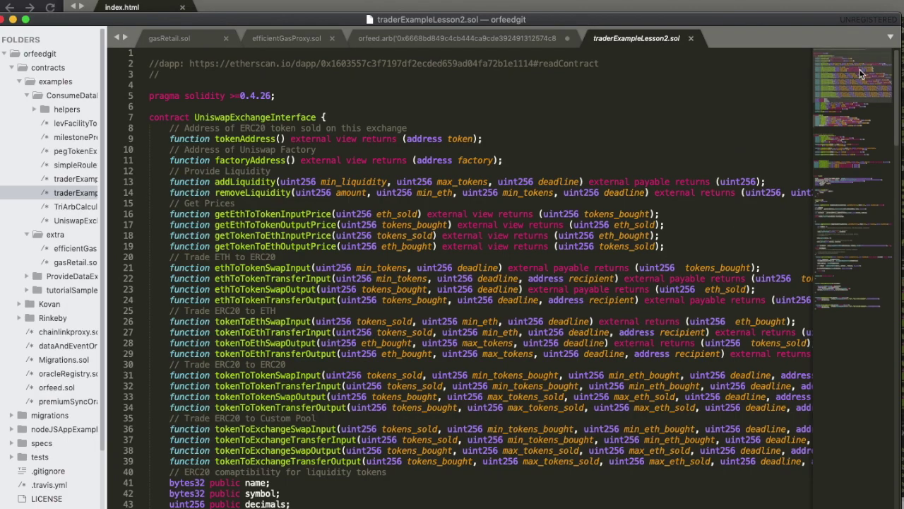
Step: Review the kyberToUniSwapArb function in the trader contract
left_click(861, 259)
left_click_drag(861, 259, 856, 275)
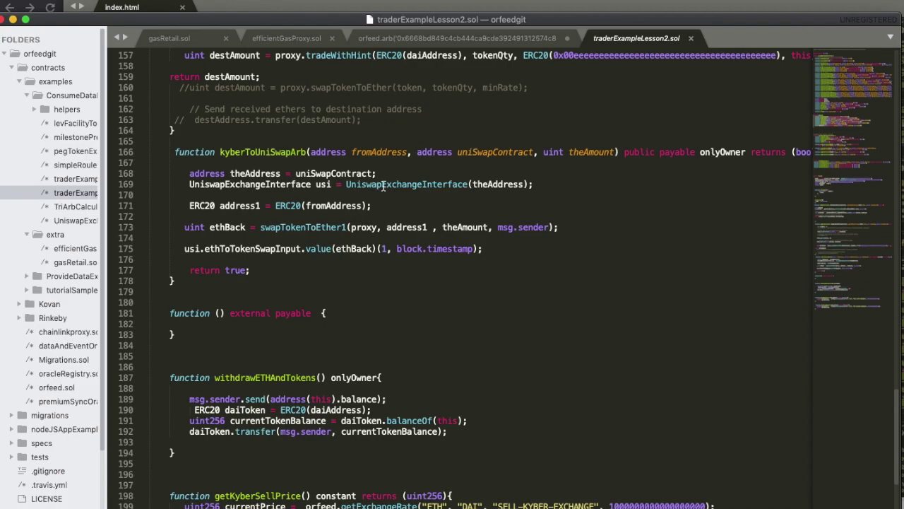
left_click_drag(172, 152, 343, 304)
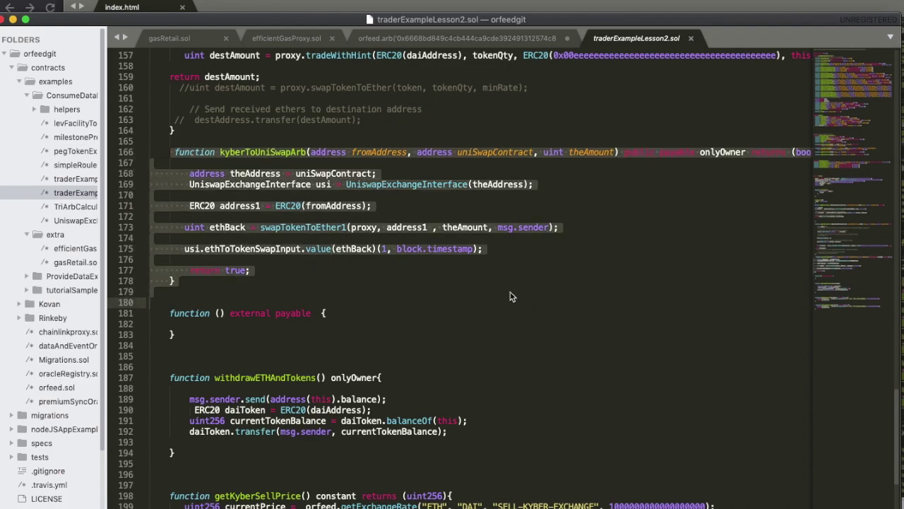
left_click(510, 259)
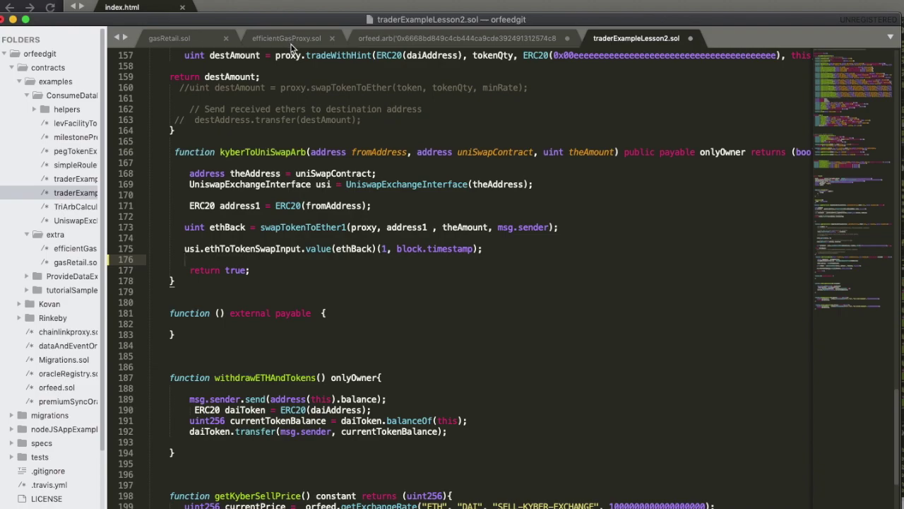
Step: Copy the ERC20GasToken interface from efficientGasProxy.sol and paste it above UniswapExchangeInterface
left_click(293, 45)
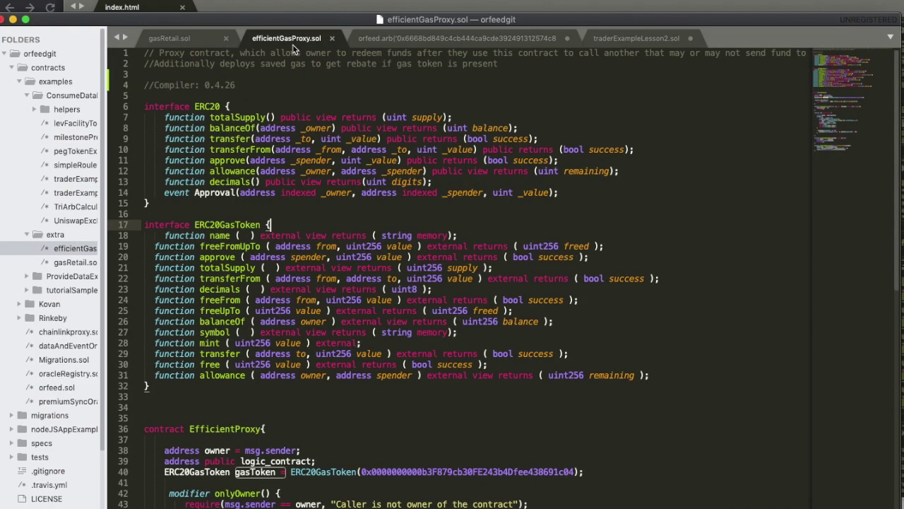
left_click_drag(153, 220, 371, 396)
left_click(646, 41)
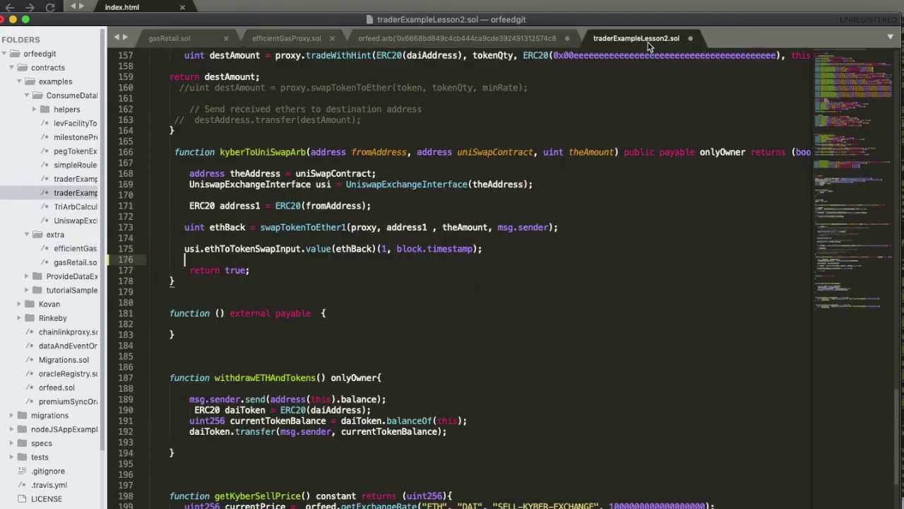
scroll(844, 272, "up", 1)
scroll(845, 272, "up", 15)
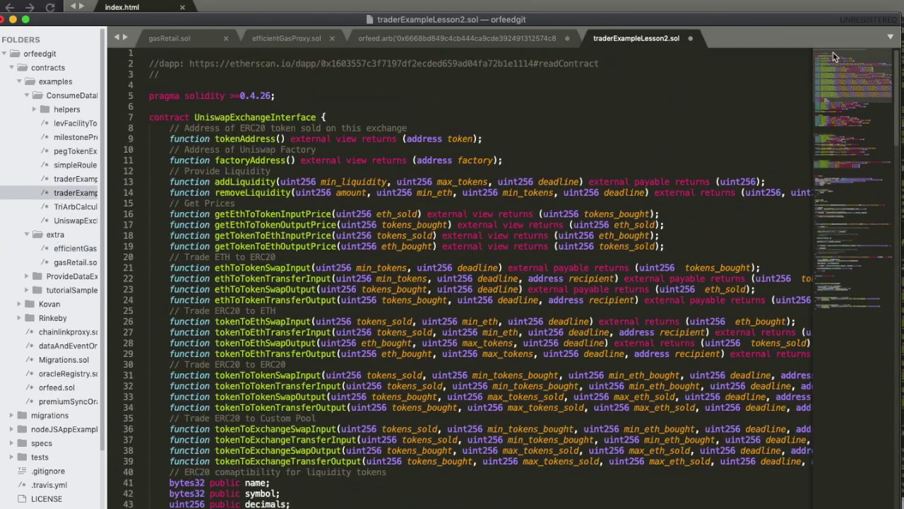
left_click(330, 106)
key("Return")
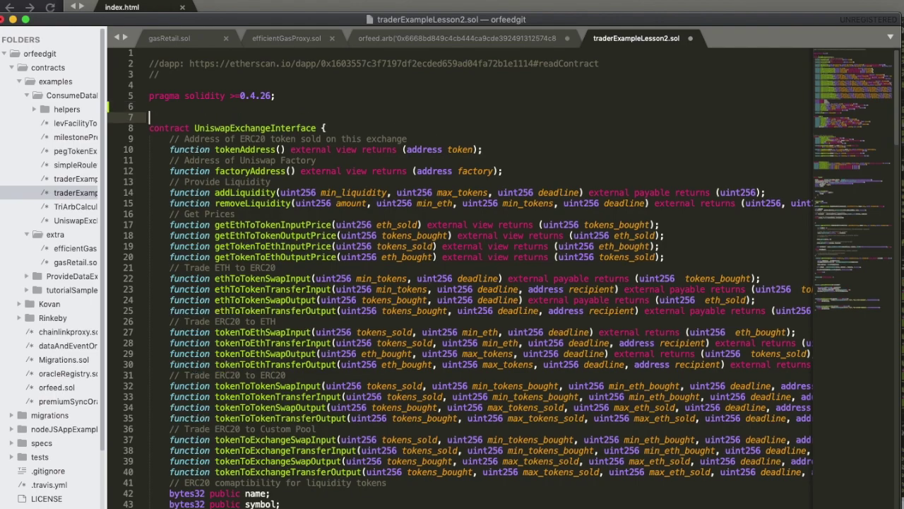
key("super+v")
Step: Copy the proxy's line-40 gasToken declaration and place the cursor on trader line 128
left_click(269, 38)
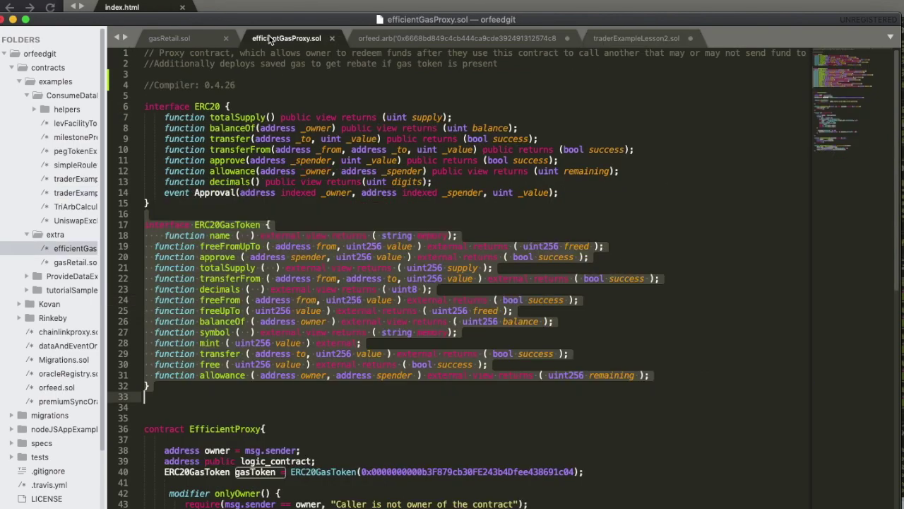
scroll(855, 109, "down", 5)
scroll(858, 162, "down", 8)
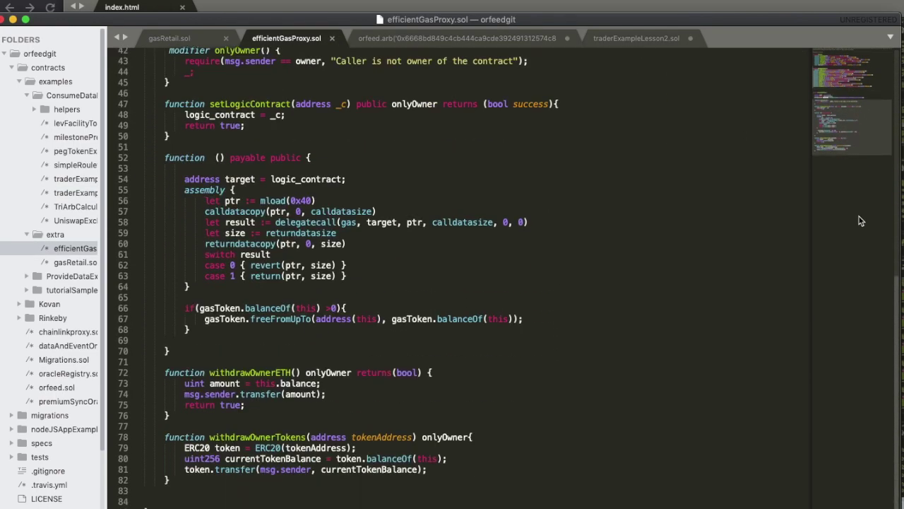
left_click_drag(184, 308, 190, 330)
scroll(190, 329, "up", 3)
left_click_drag(159, 139, 656, 141)
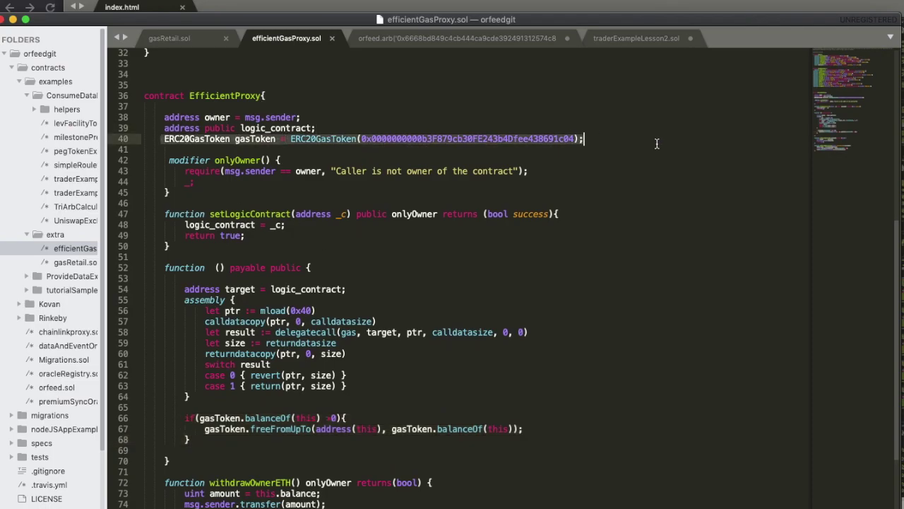
left_click(635, 39)
scroll(484, 441, "down", 20)
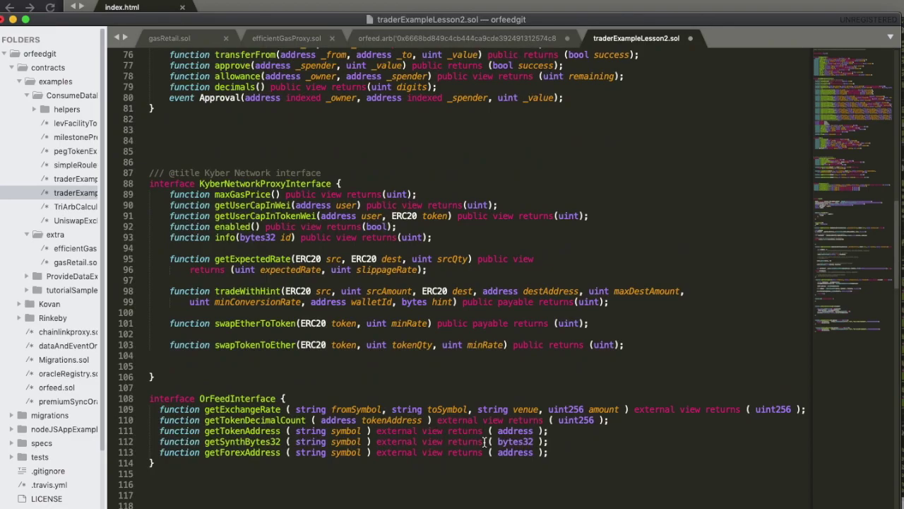
scroll(485, 442, "down", 12)
left_click(203, 153)
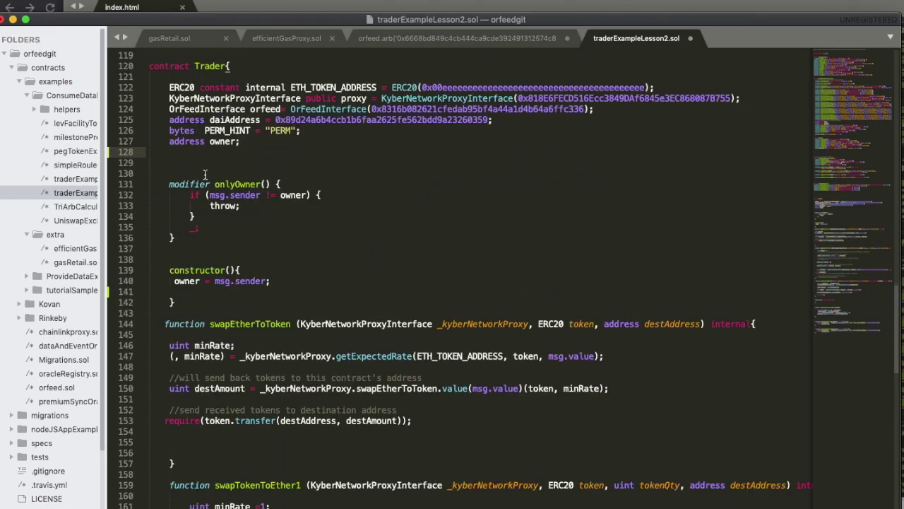
Step: Paste the gasToken declaration onto line 128 and look through gasRetail.sol
key("super+v")
left_click(198, 42)
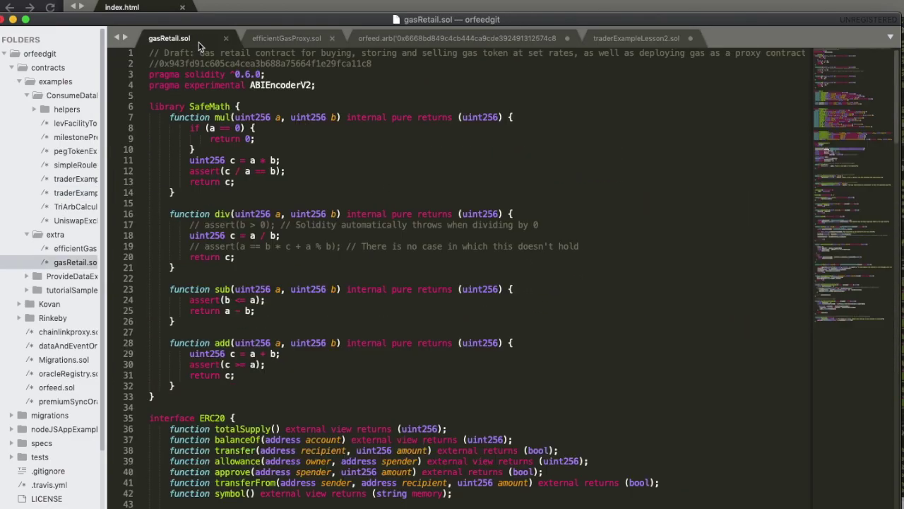
scroll(296, 125, "down", 20)
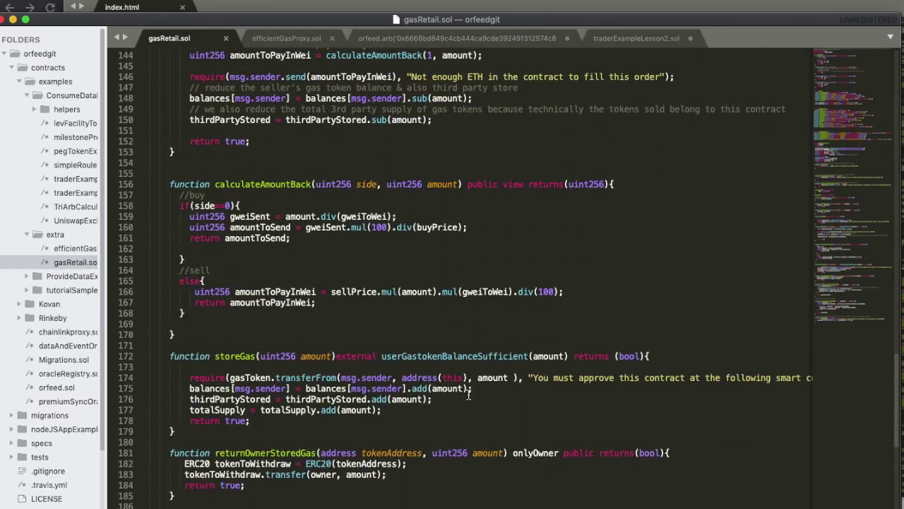
scroll(300, 355, "down", 5)
Step: Copy the gas-freeing if block (lines 66–68) from efficientGasProxy.sol and return to the trader file
key("ctrl+Tab")
scroll(214, 354, "down", 2)
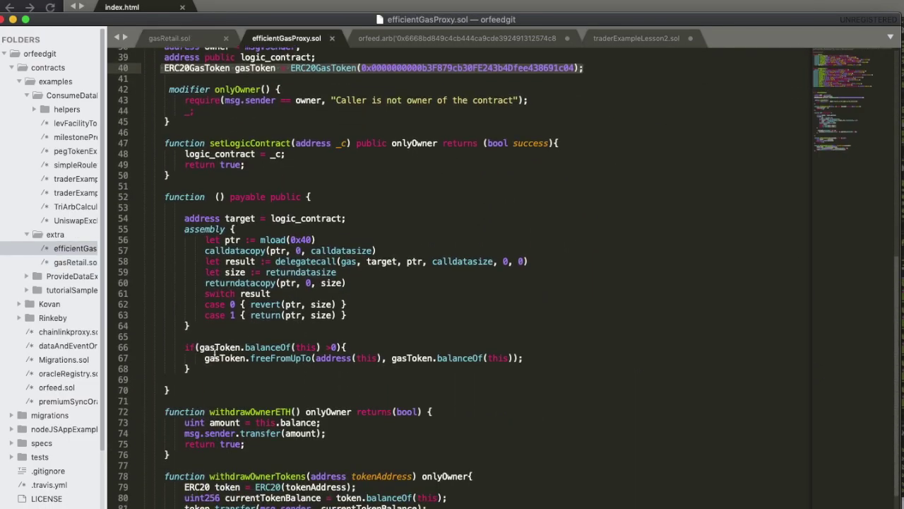
left_click_drag(181, 349, 236, 372)
key("super+c")
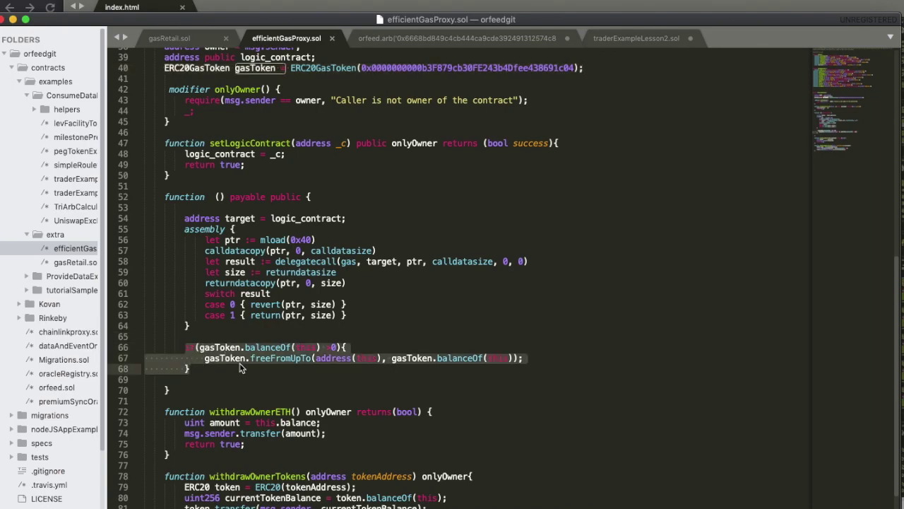
left_click(638, 43)
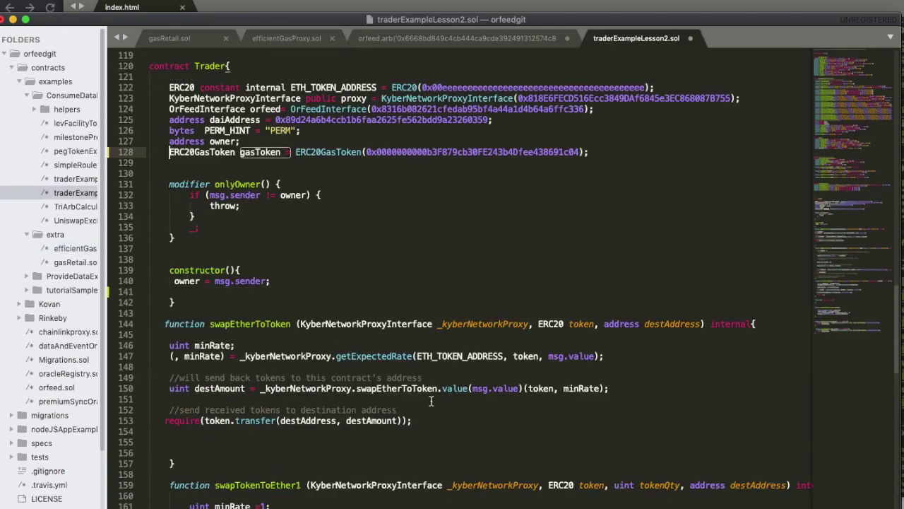
scroll(313, 446, "down", 4)
scroll(313, 446, "down", 5)
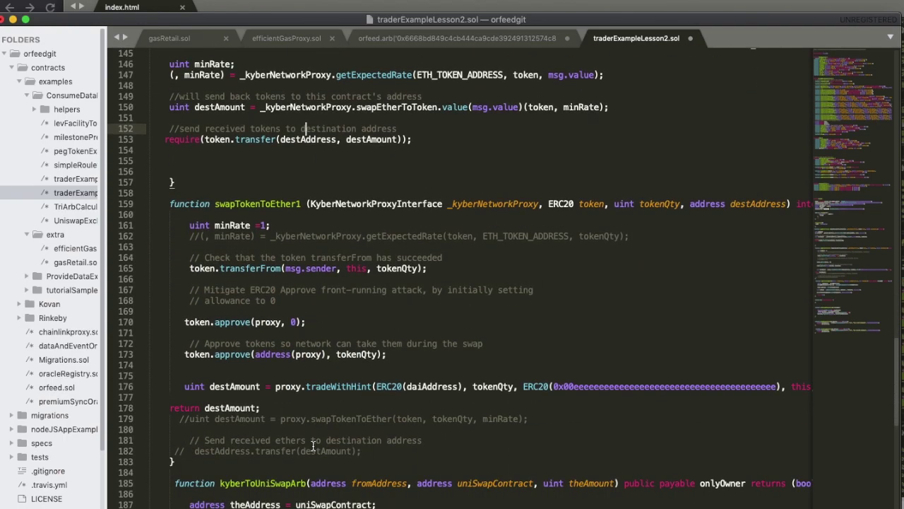
scroll(313, 445, "up", 2)
scroll(313, 446, "down", 3)
scroll(313, 446, "up", 3)
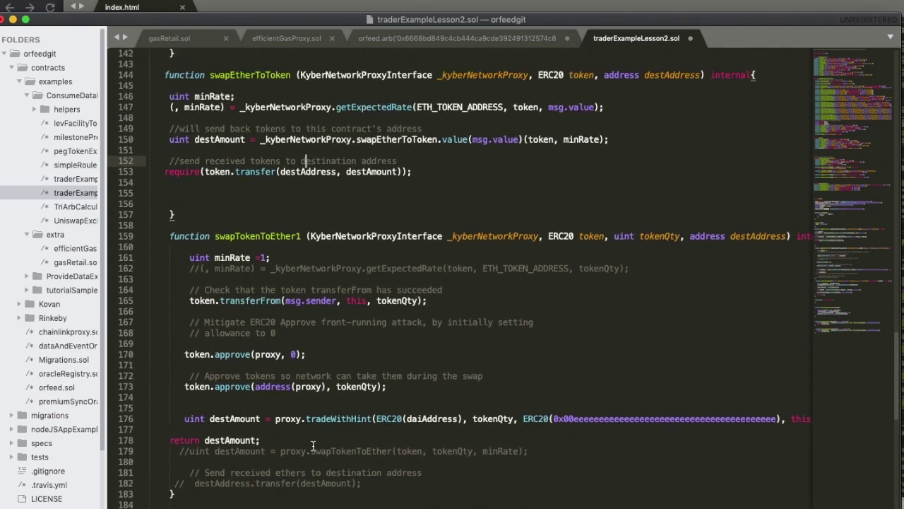
scroll(313, 446, "down", 8)
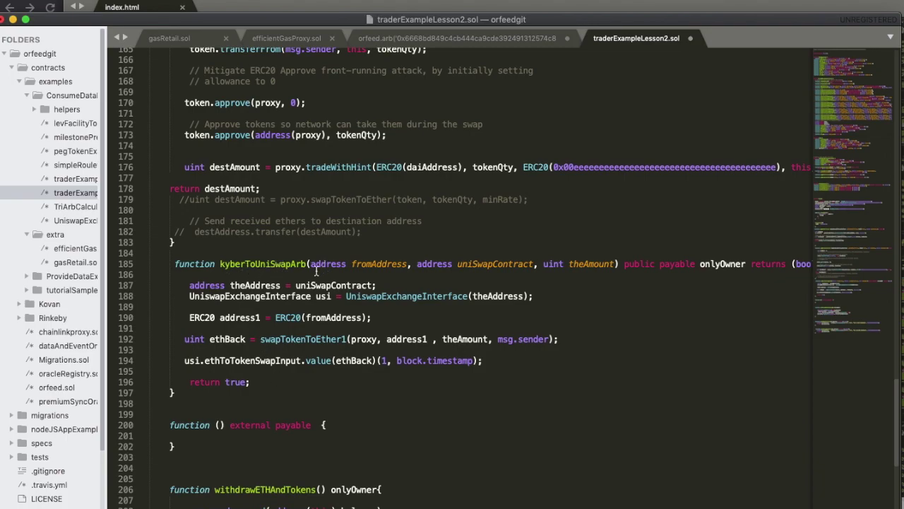
Step: Paste the gas-token freeing if block after the Uniswap ethToTokenSwapInput call
left_click(364, 372)
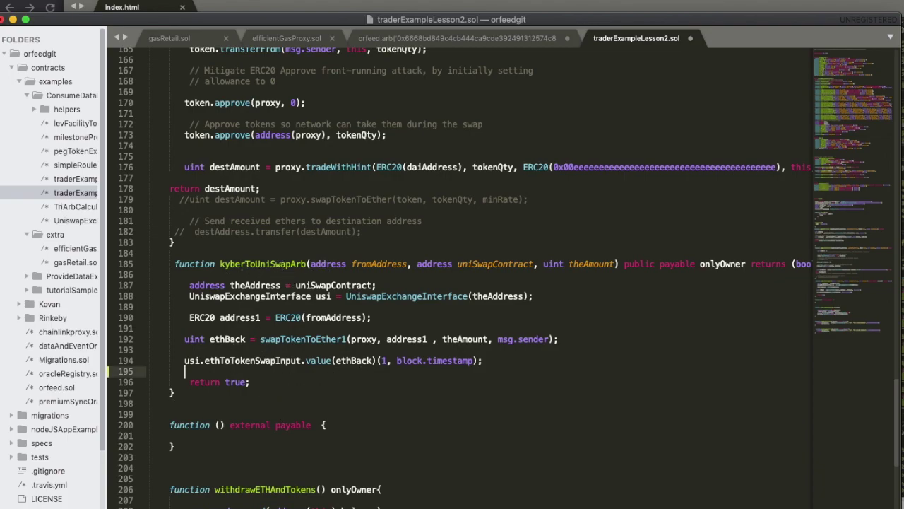
key("super+v")
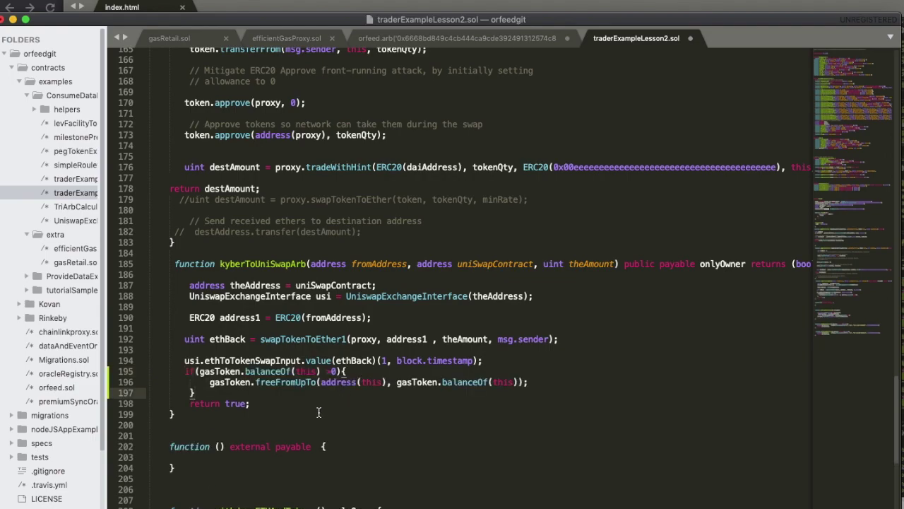
left_click(191, 371)
left_click_drag(190, 372, 425, 396)
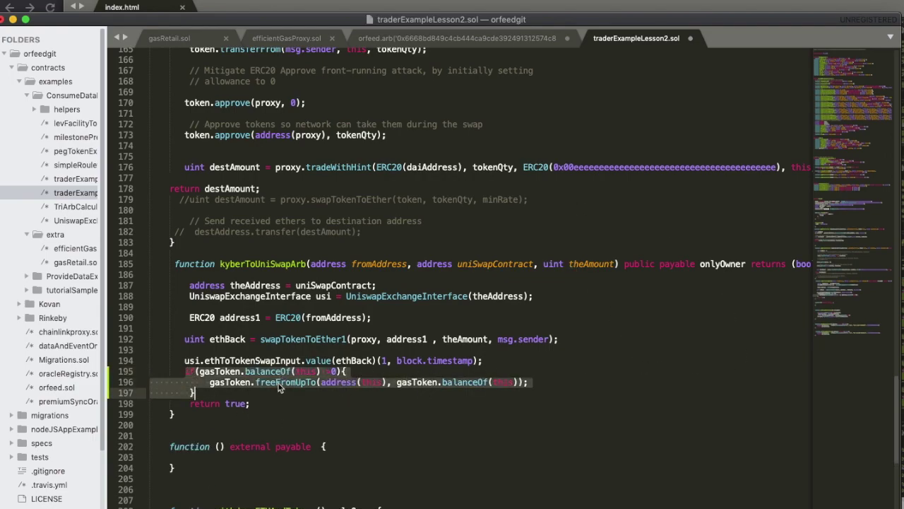
left_click(288, 405)
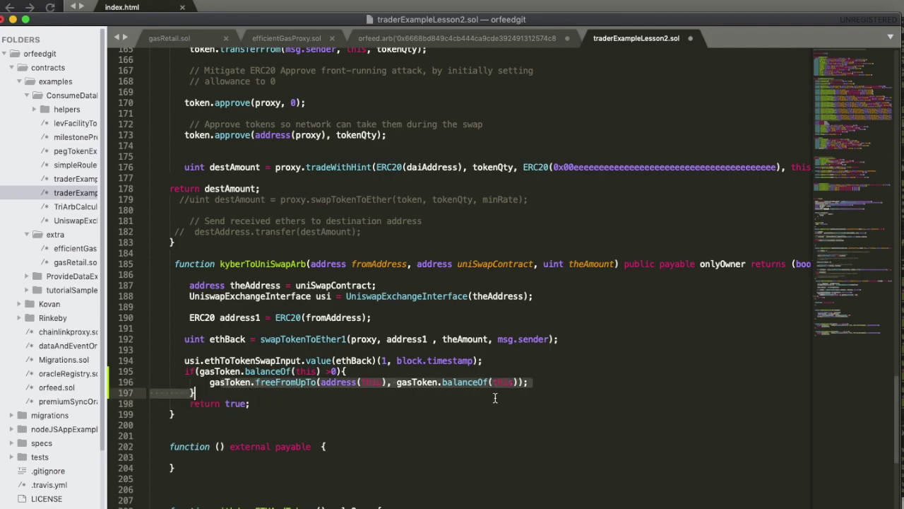
left_click(573, 385)
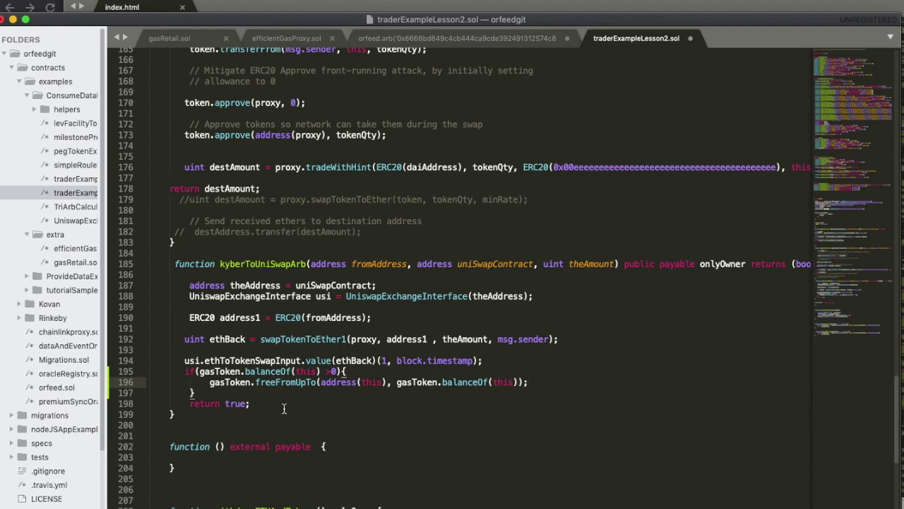
Step: Add a blank line after line 213 and highlight the new if block for review
scroll(284, 409, "down", 5)
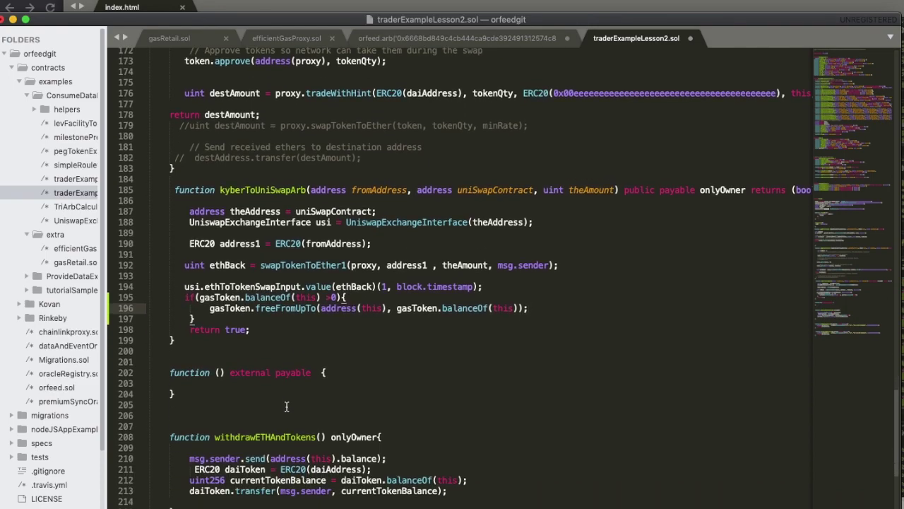
left_click(477, 409)
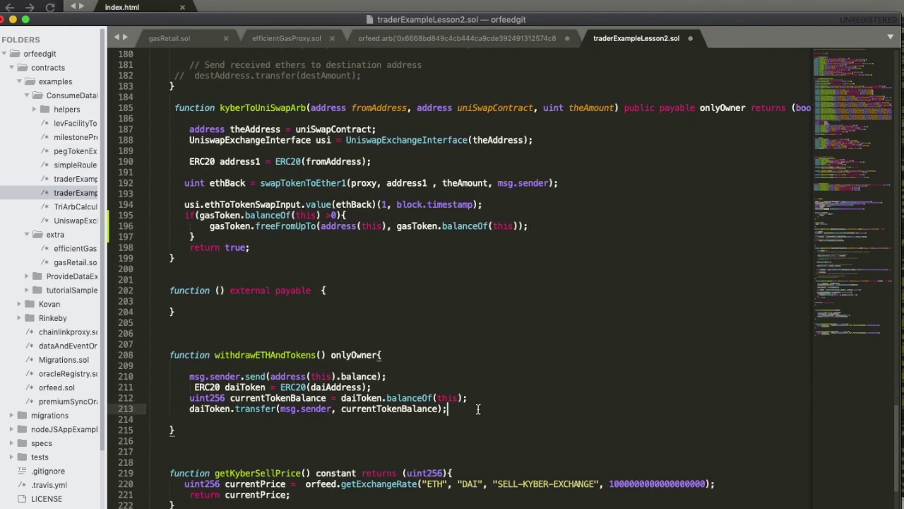
key("Return")
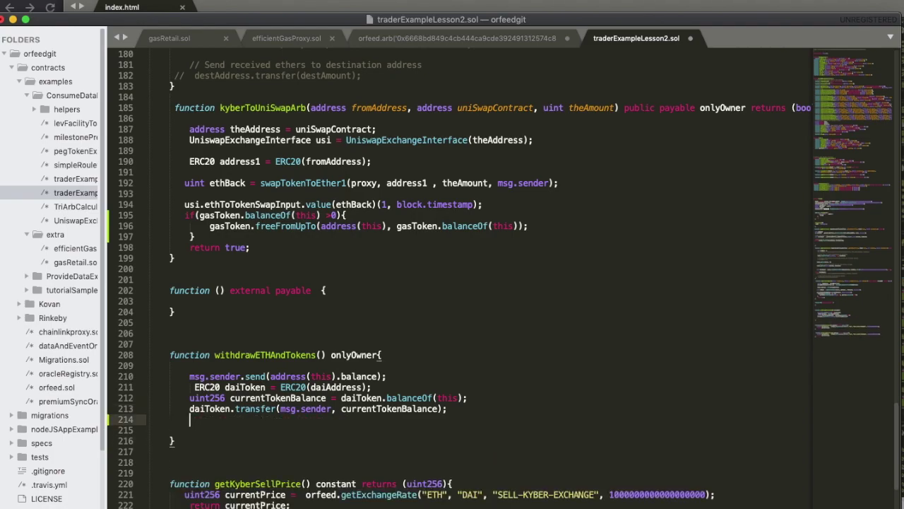
scroll(530, 305, "up", 3)
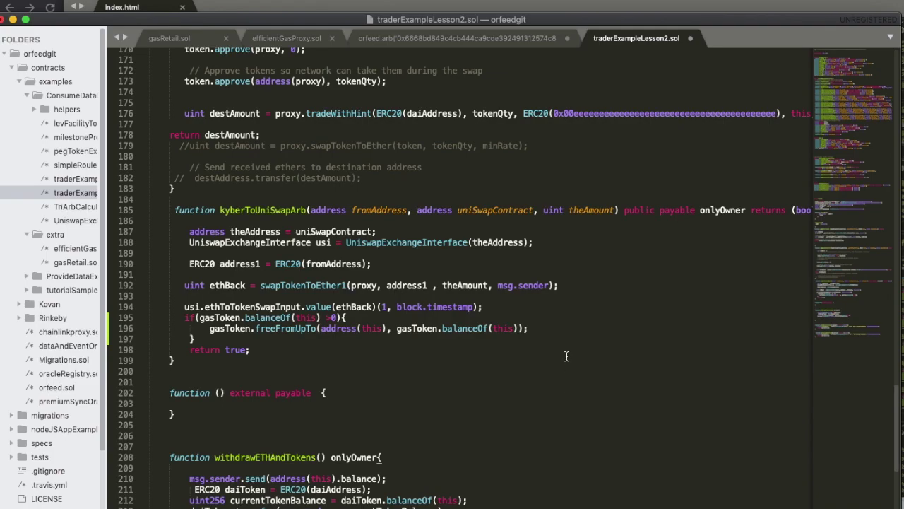
left_click(390, 242)
left_click_drag(186, 318, 311, 339)
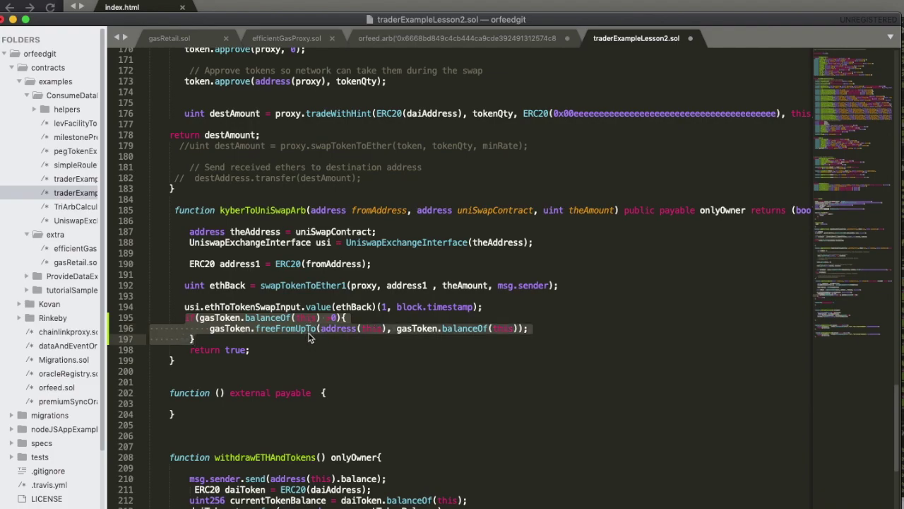
mouse_move(310, 337)
scroll(364, 272, "down", 1)
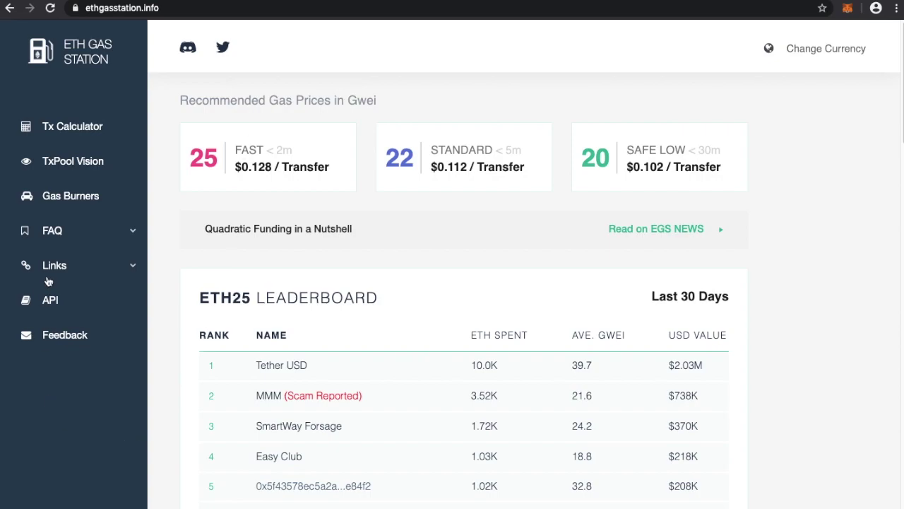
Step: Open the ETH Gas Station API documentation from the left sidebar
left_click(51, 309)
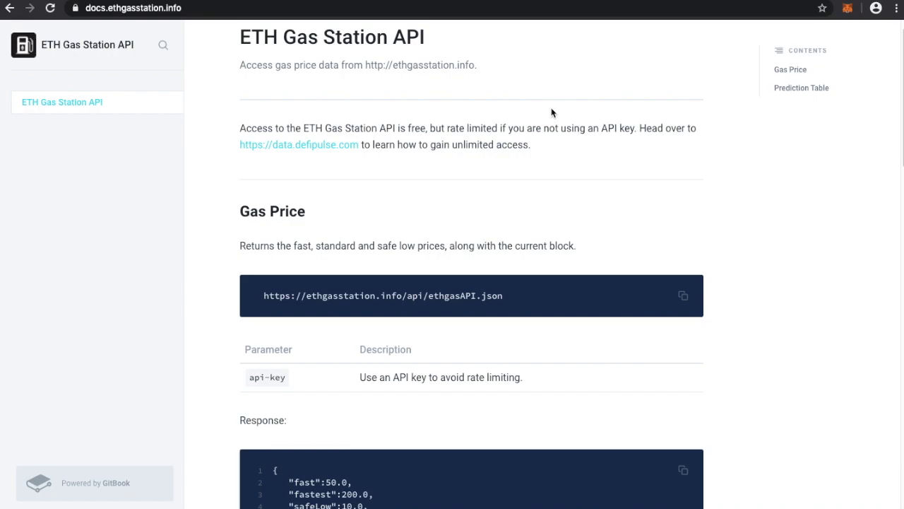
Step: Return to traderExampleLesson2.sol and place the cursor after the if block's closing brace
key("super+Tab")
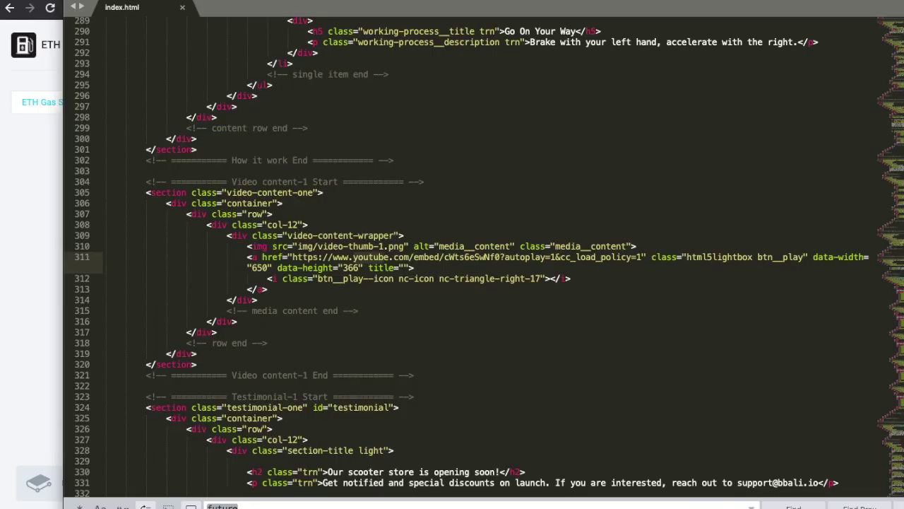
key("super+grave")
left_click(267, 305)
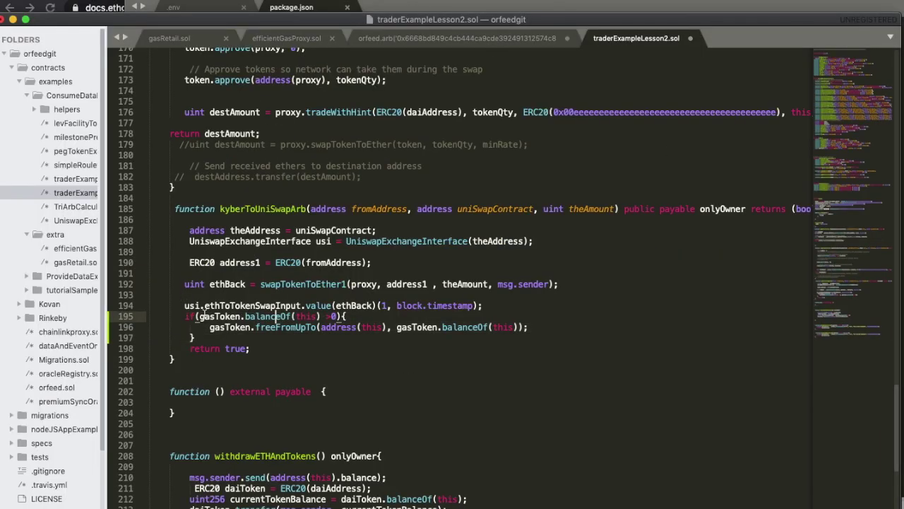
left_click(179, 309)
left_click(422, 338)
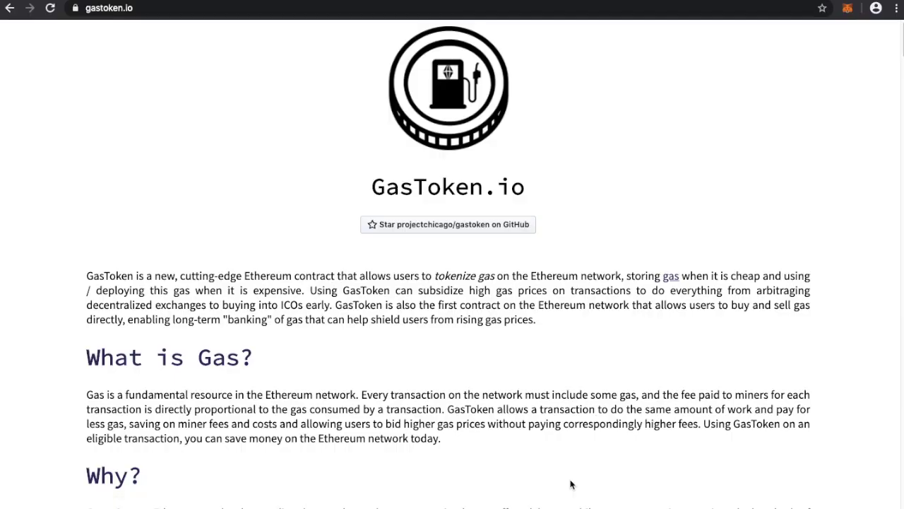
Step: Scroll GasToken.io down to the Using GasToken section with the GST1 and GST2 addresses
scroll(570, 485, "down", 10)
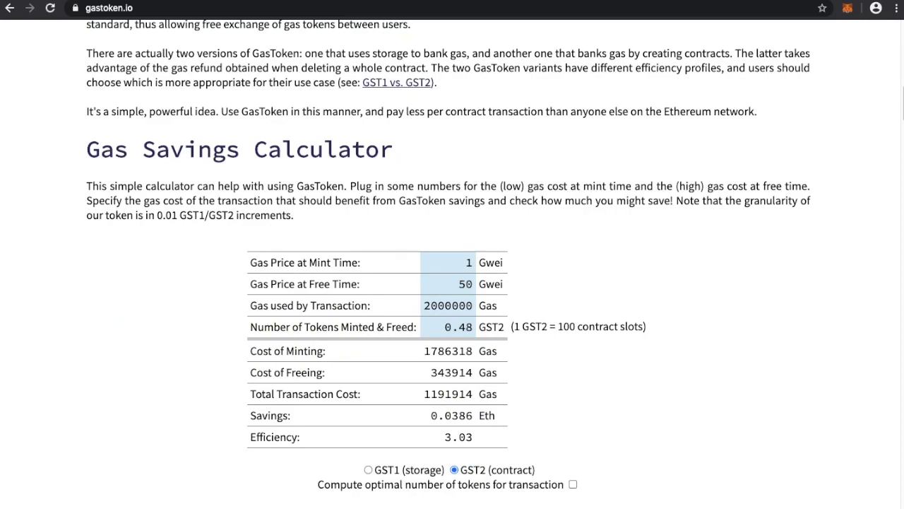
scroll(757, 309, "down", 4)
scroll(756, 309, "down", 3)
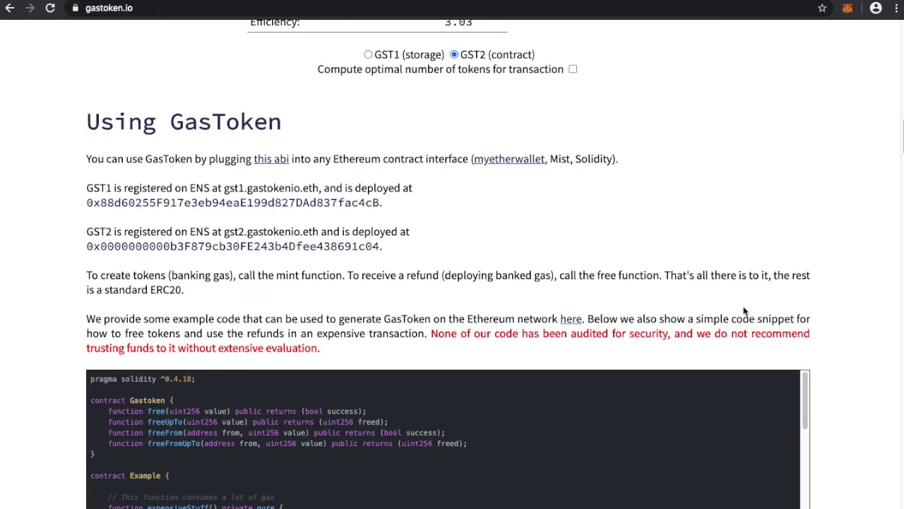